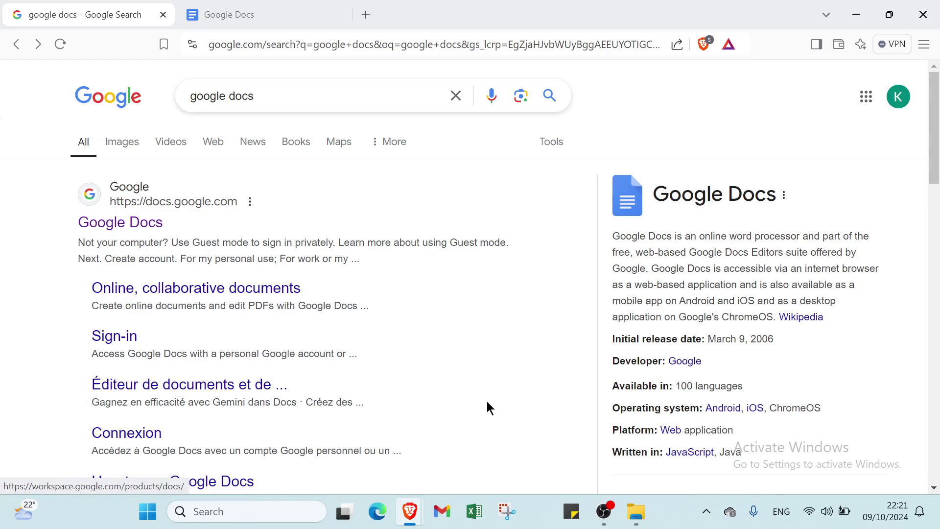
Open the existing document "test" from the recent documents on the Google Docs home page
mouse_move(419, 513)
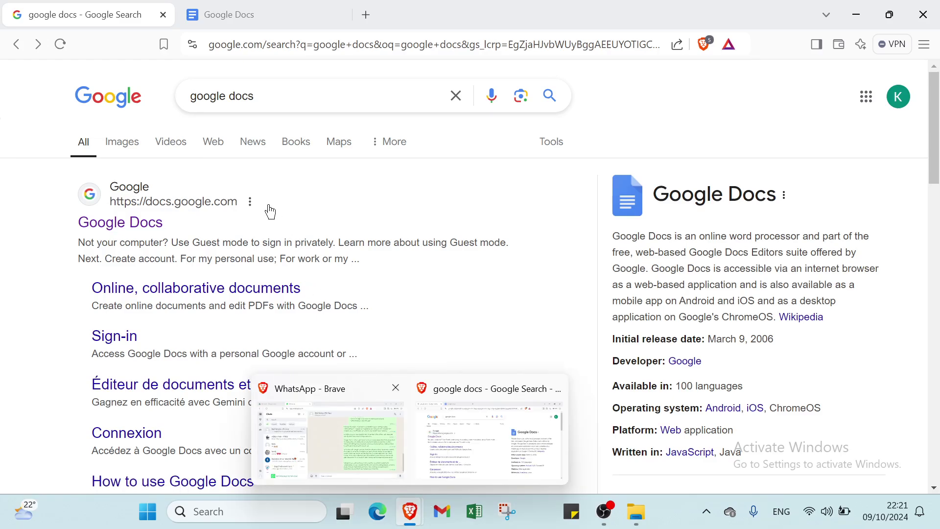
click(127, 224)
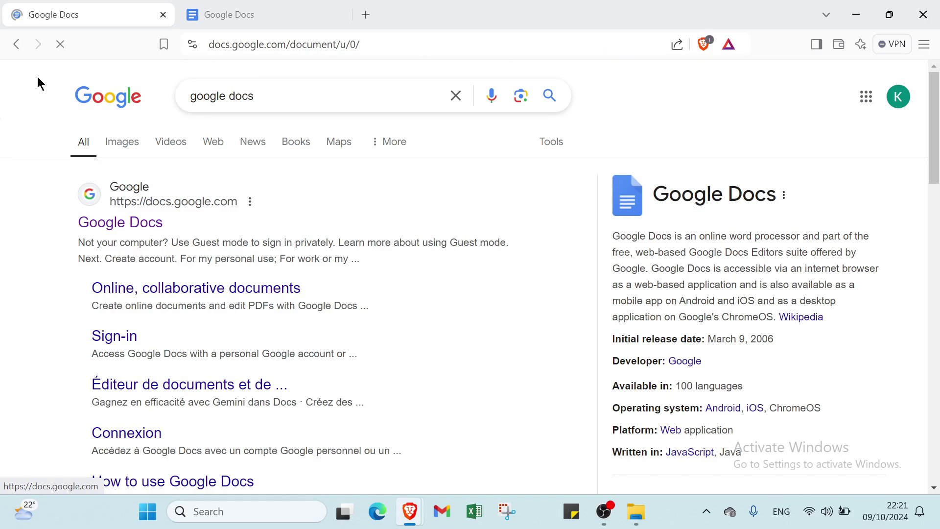
click(14, 47)
click(205, 14)
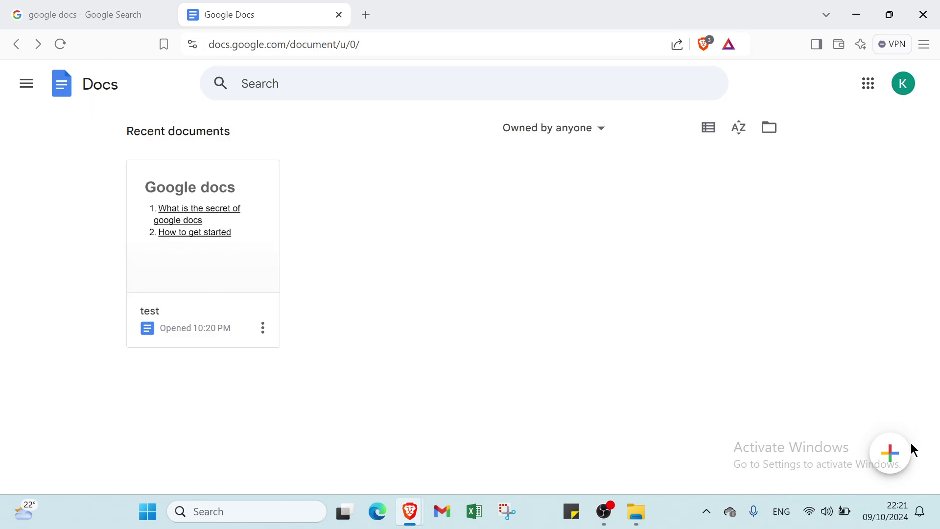
mouse_move(896, 457)
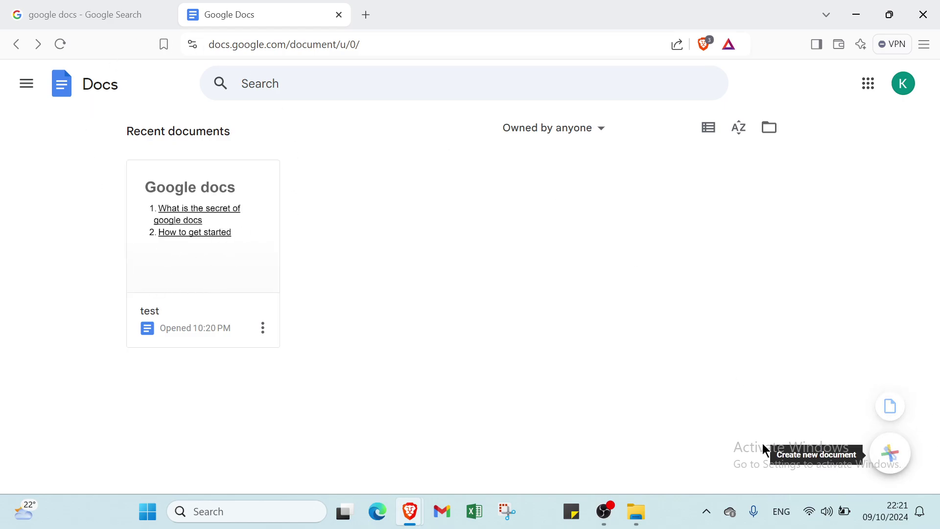
click(254, 294)
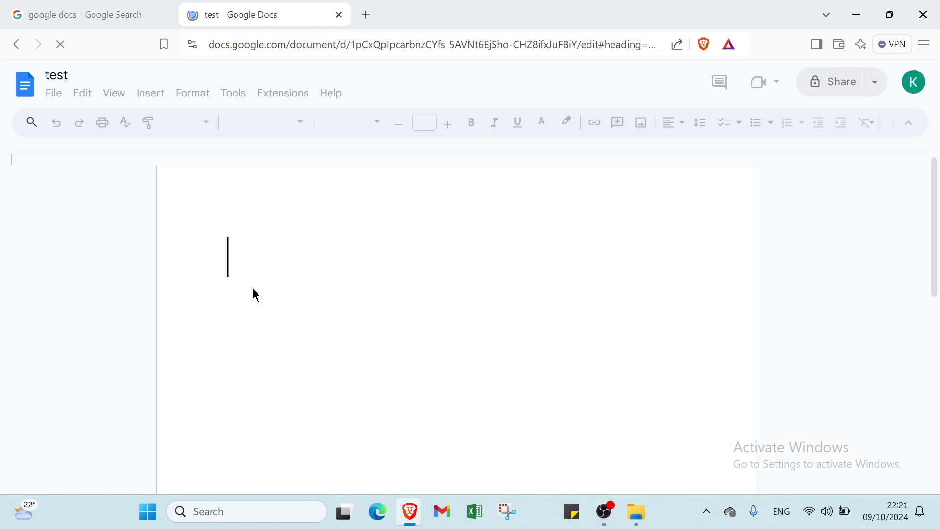
Enter "test" as the document's title and remove the document's star
click(63, 76)
key(BackSpace)
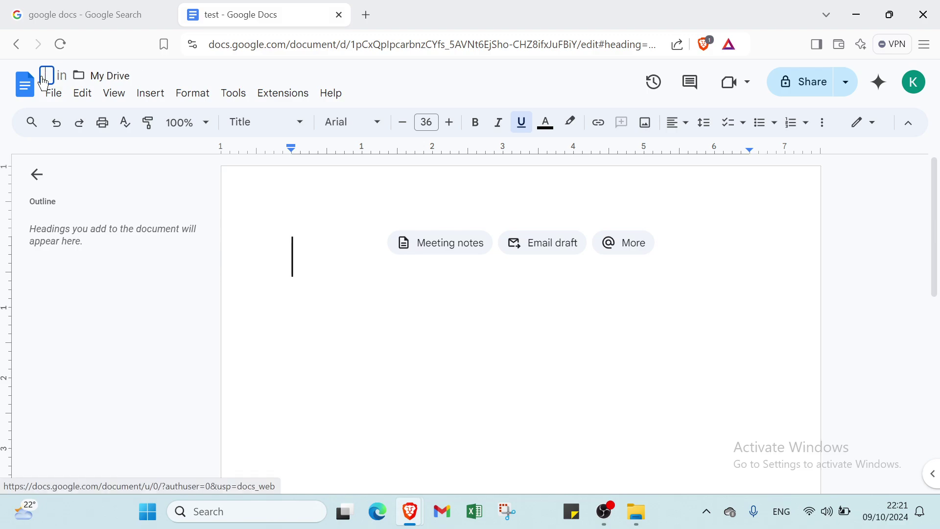
text(test)
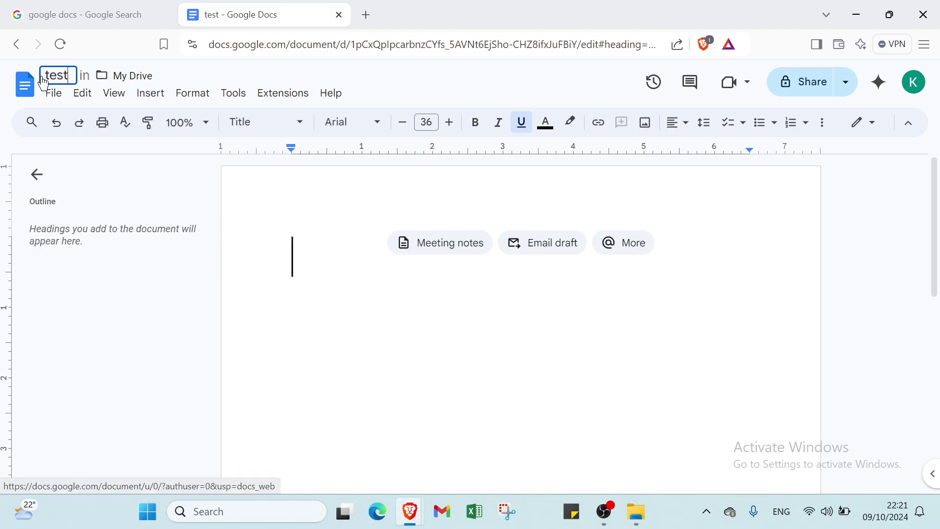
key(Return)
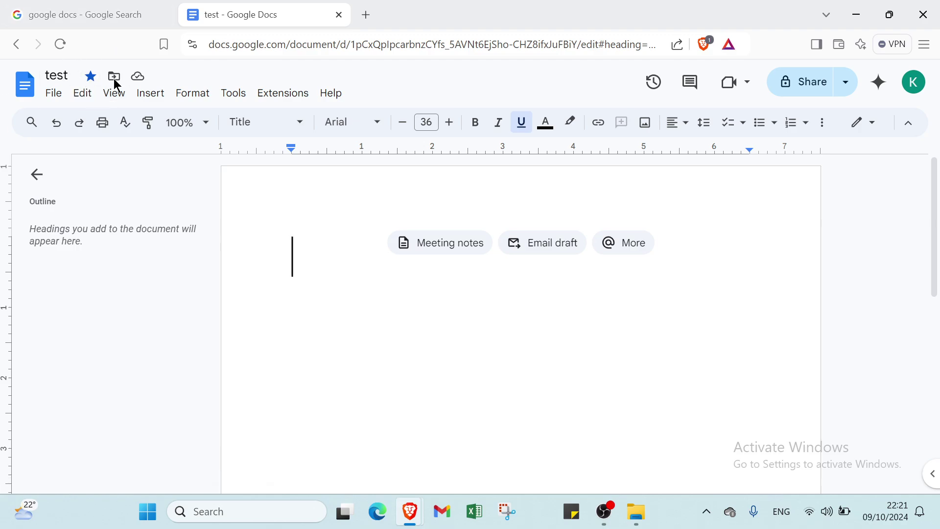
click(92, 80)
Review the starred folders and all locations the document can be moved to, and check its save and offline status
click(113, 77)
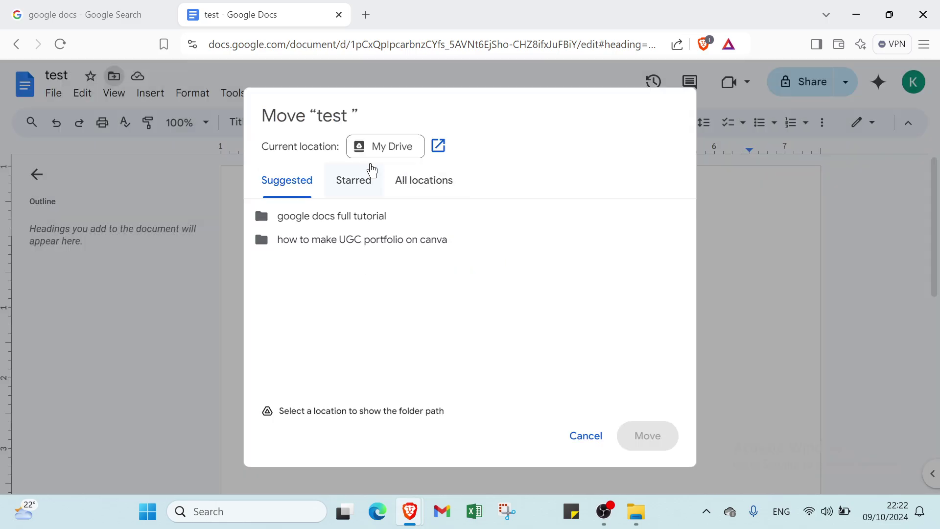
click(367, 178)
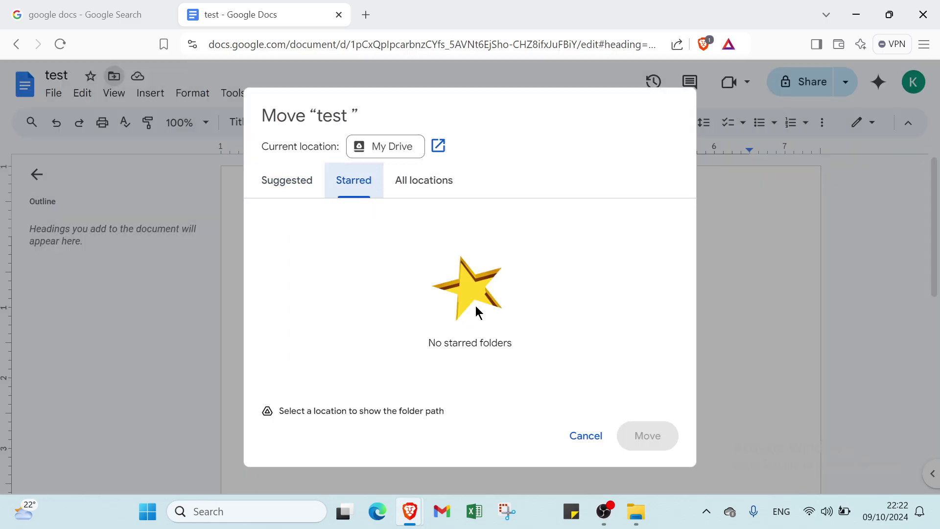
click(433, 193)
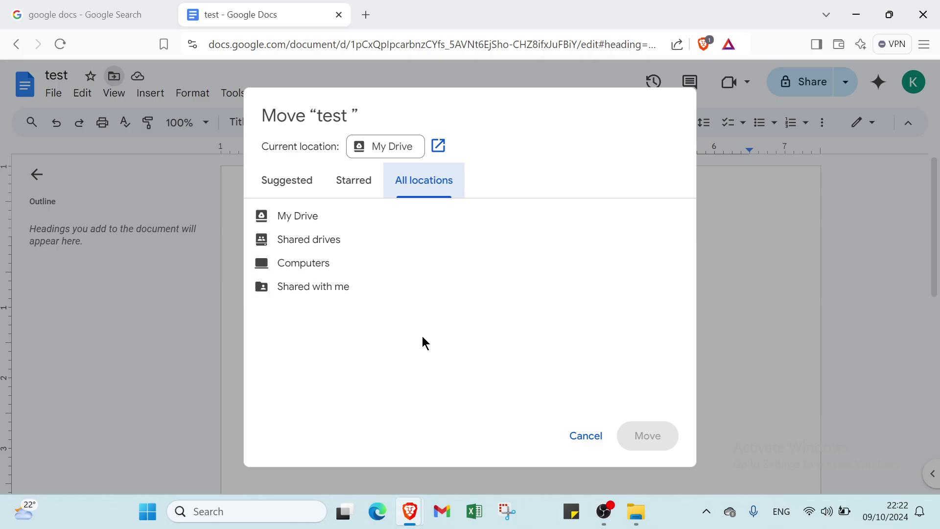
click(584, 440)
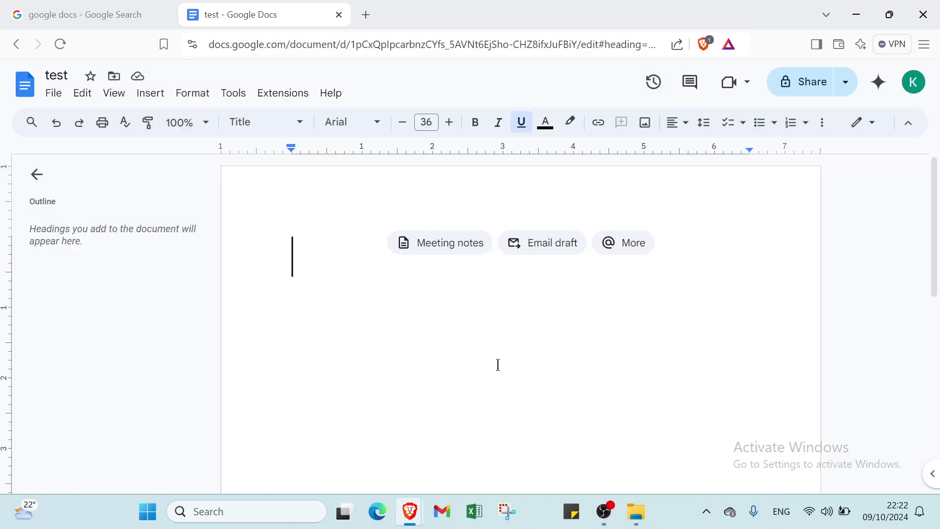
click(138, 77)
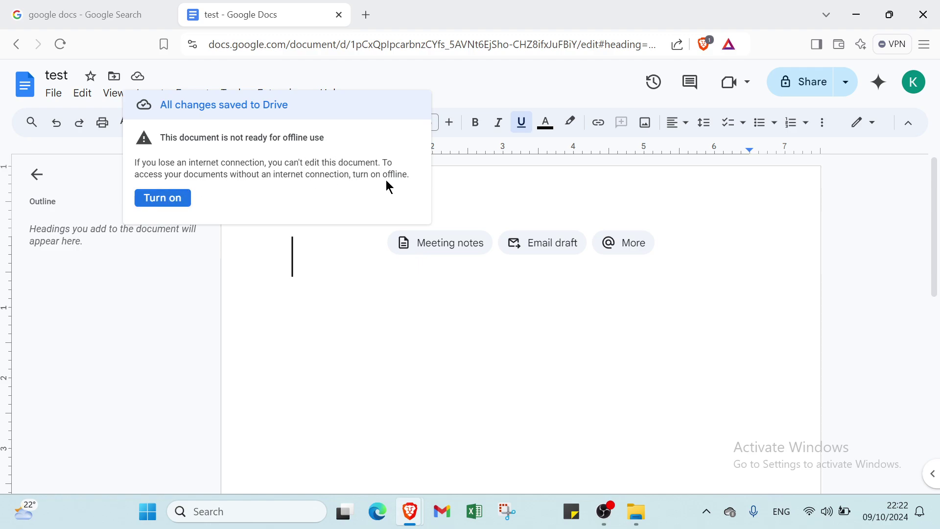
click(328, 314)
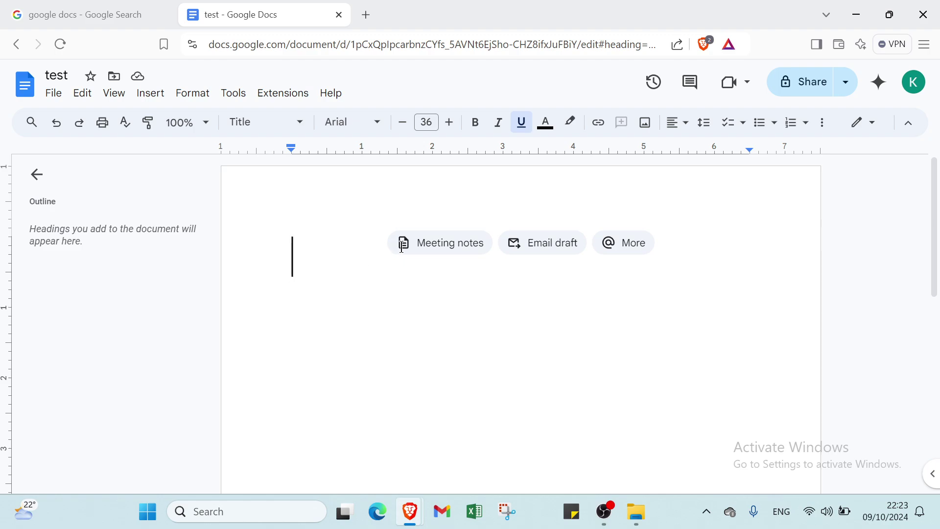
Examine the meeting notes and email draft templates and the other smart chips and building blocks offered for the empty document
click(439, 247)
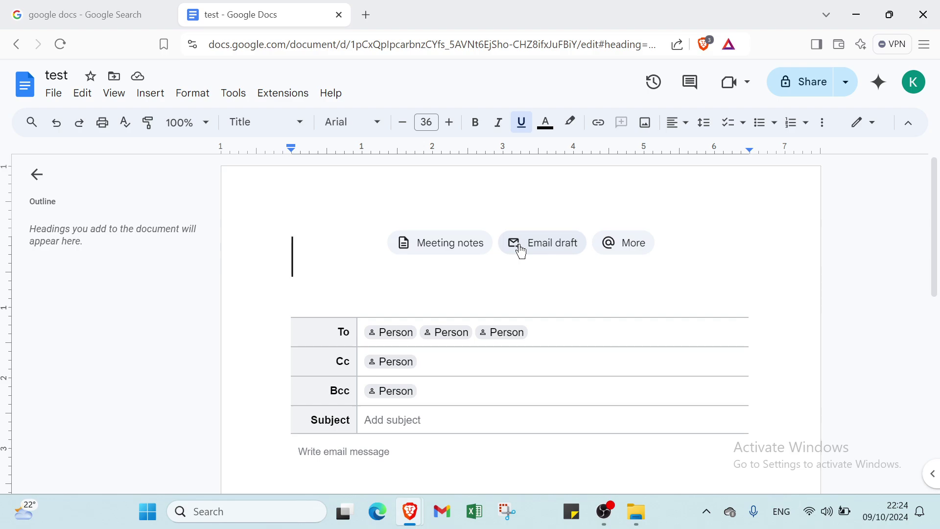
click(639, 243)
scroll(416, 362, down, 2)
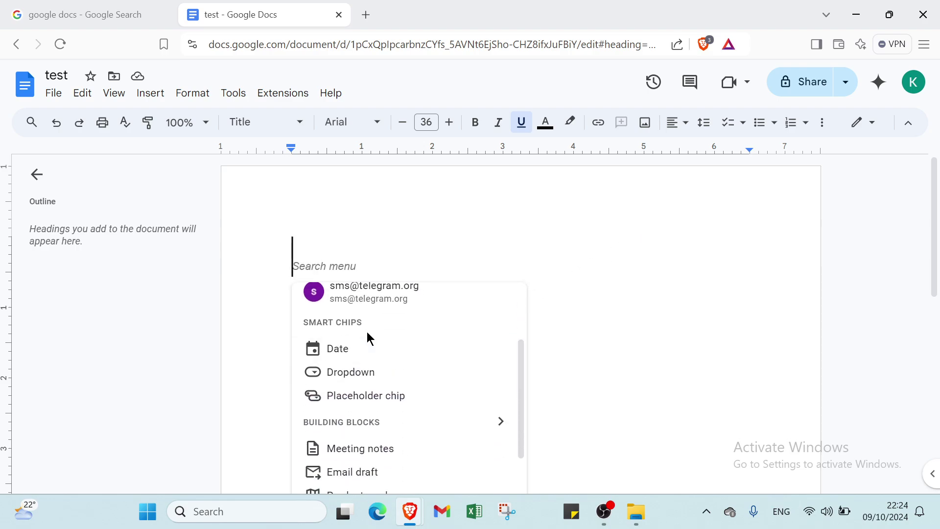
scroll(367, 334, down, 1)
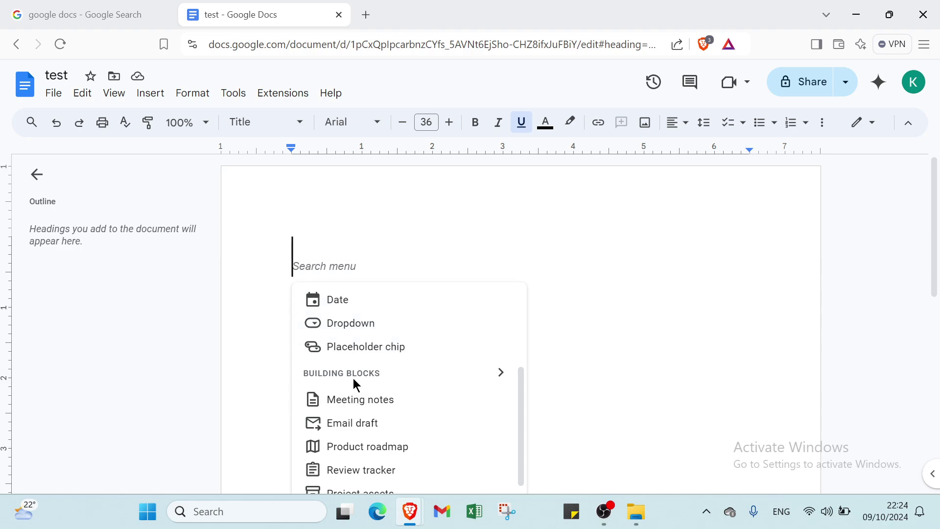
scroll(384, 397, down, 1)
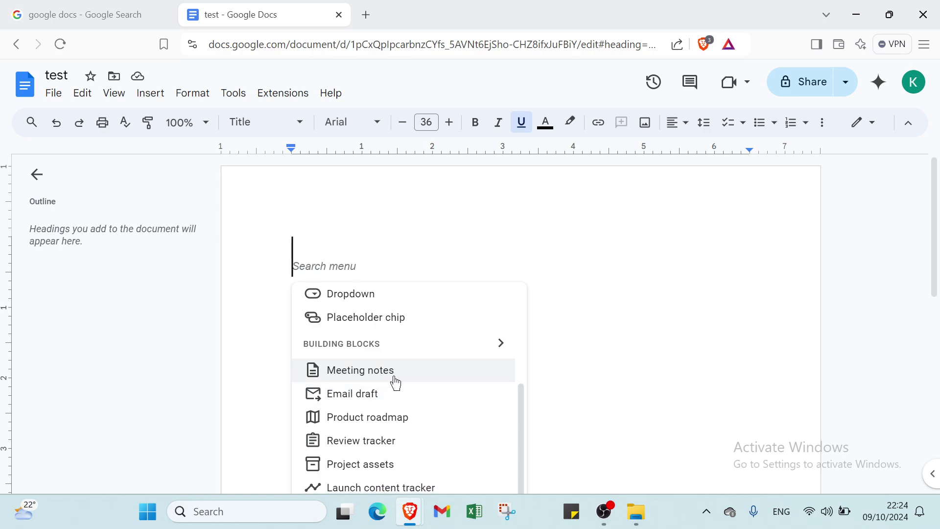
scroll(350, 399, down, 3)
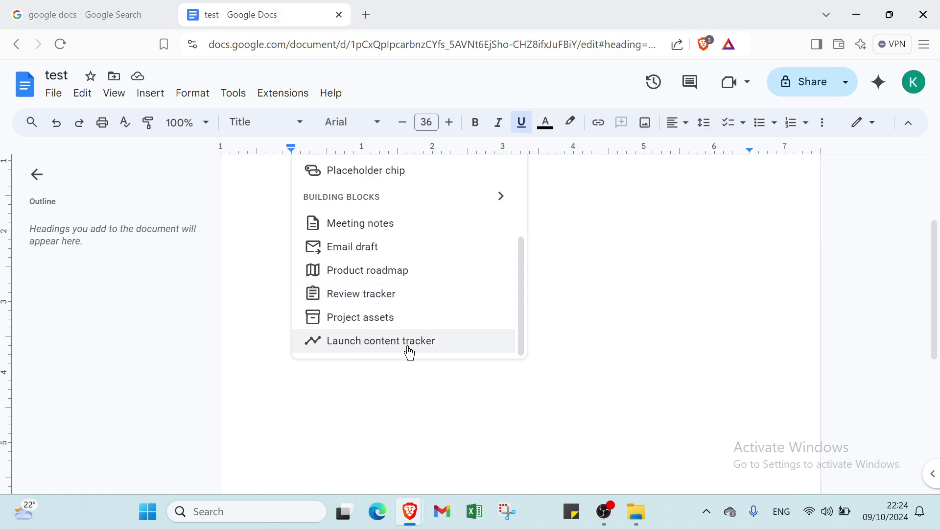
click(438, 398)
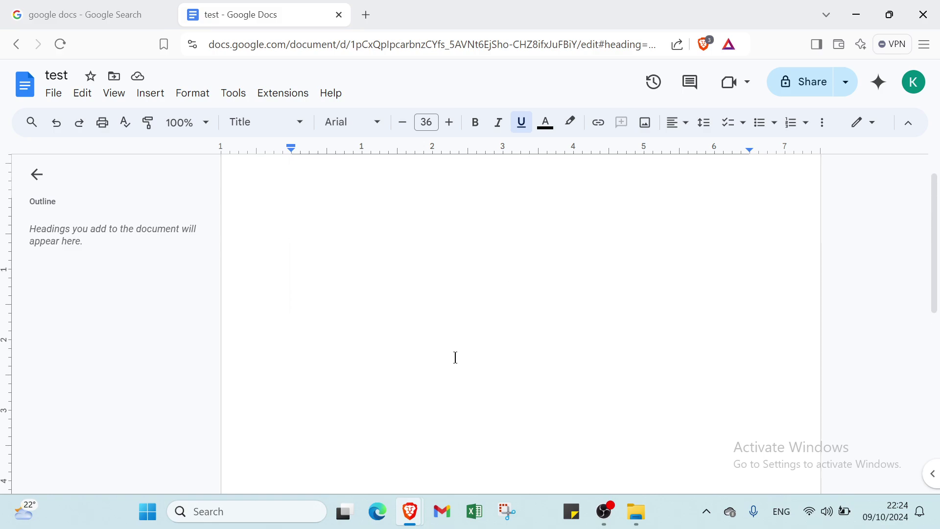
double_click(311, 254)
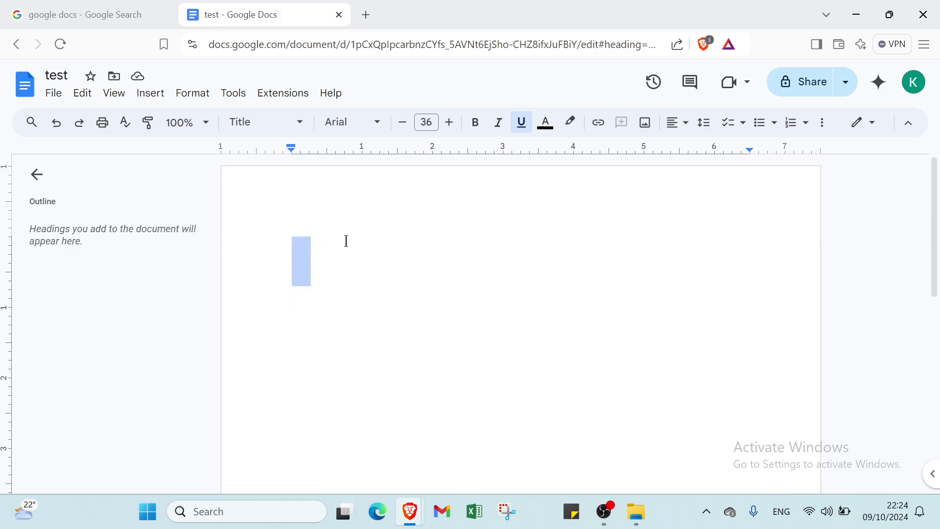
click(329, 243)
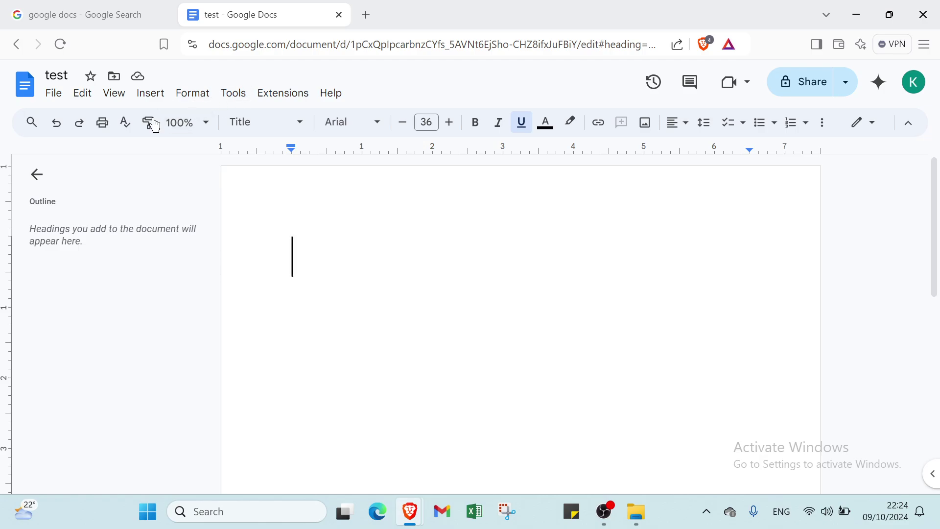
Review the file commands for creating, sharing, emailing and downloading the document and for its version history
click(52, 97)
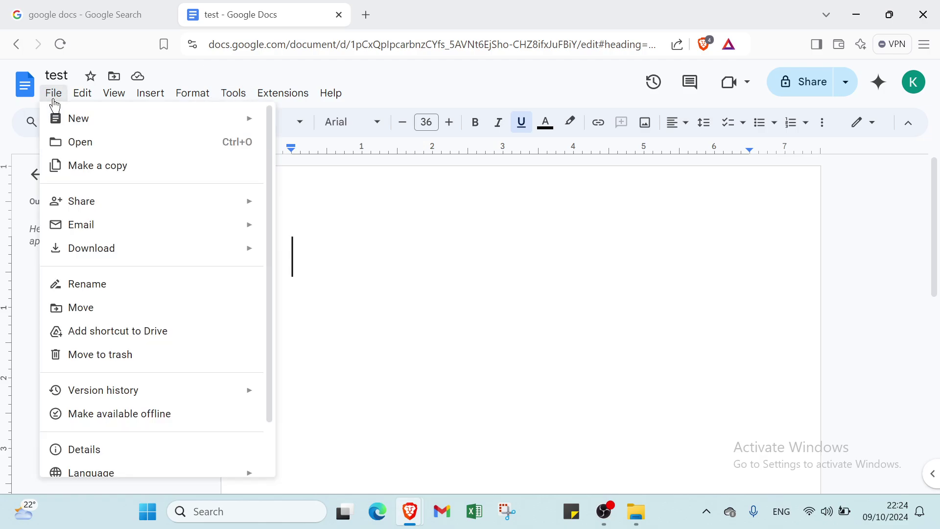
mouse_move(71, 123)
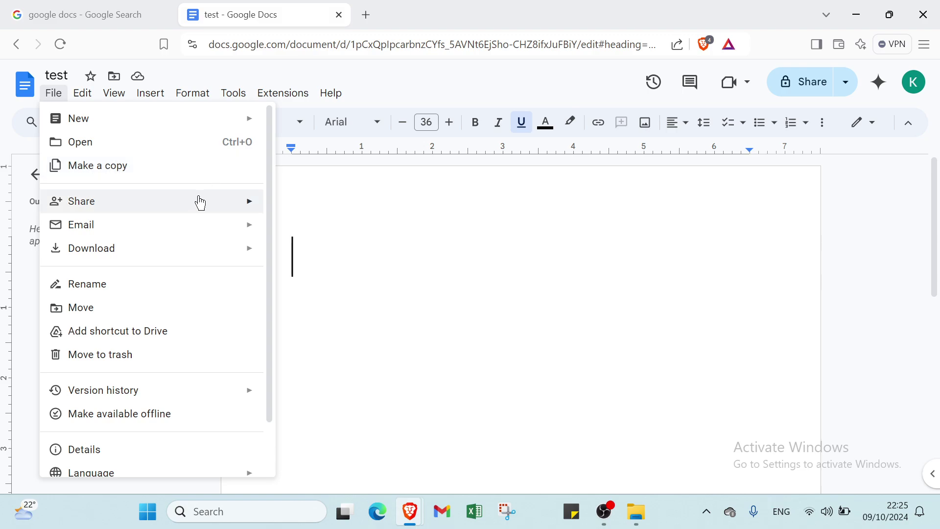
mouse_move(198, 206)
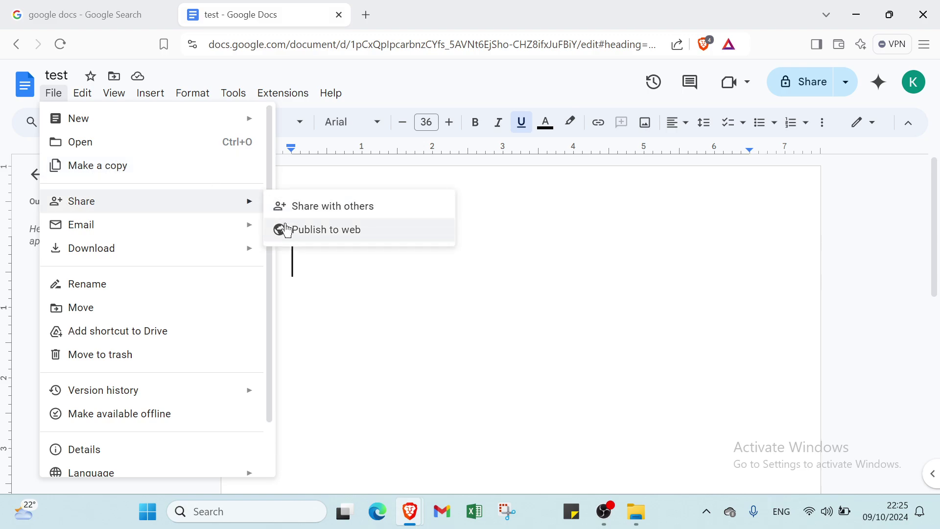
mouse_move(215, 228)
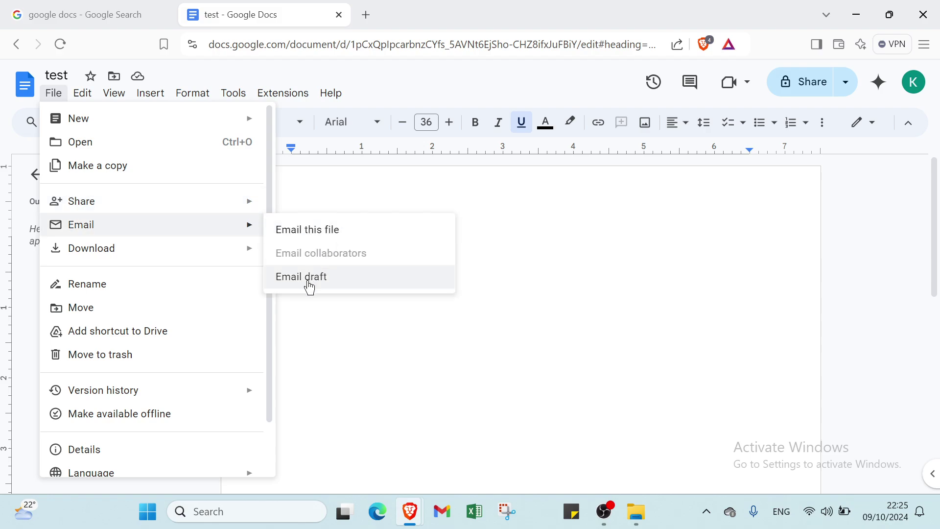
mouse_move(248, 253)
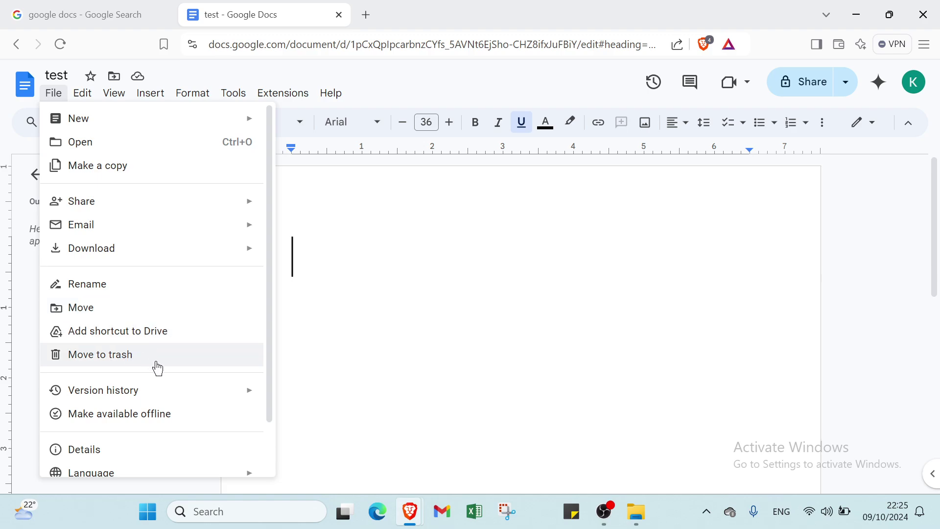
scroll(164, 366, down, 2)
mouse_move(96, 331)
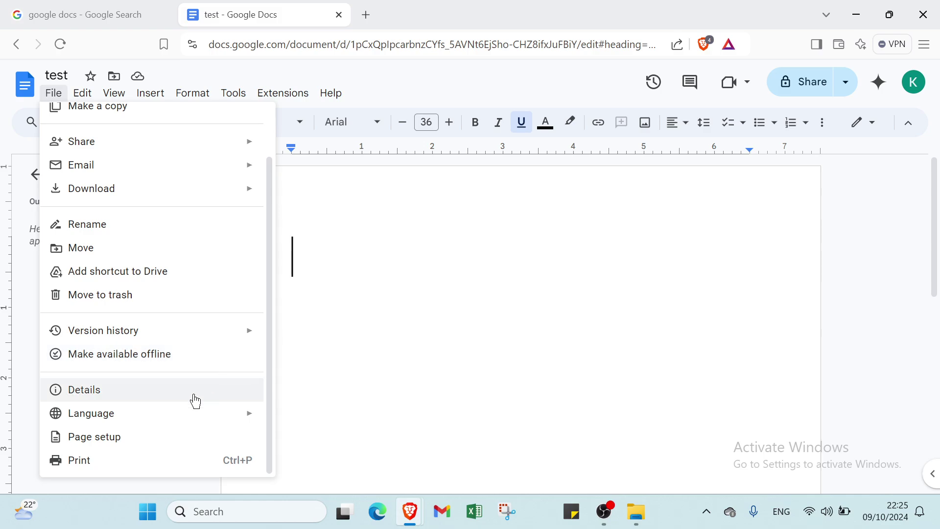
Look through the languages available for the document and the neighbouring details, page setup and print commands
mouse_move(177, 415)
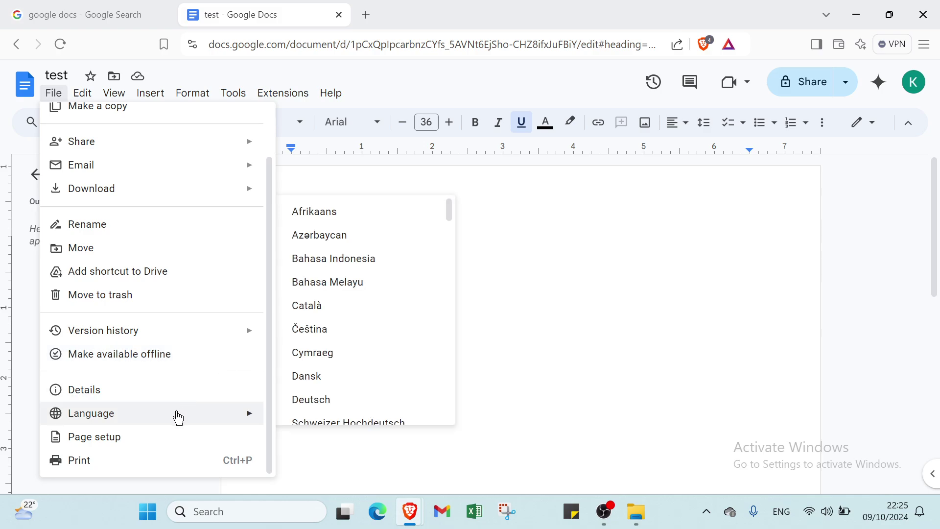
scroll(327, 338, down, 20)
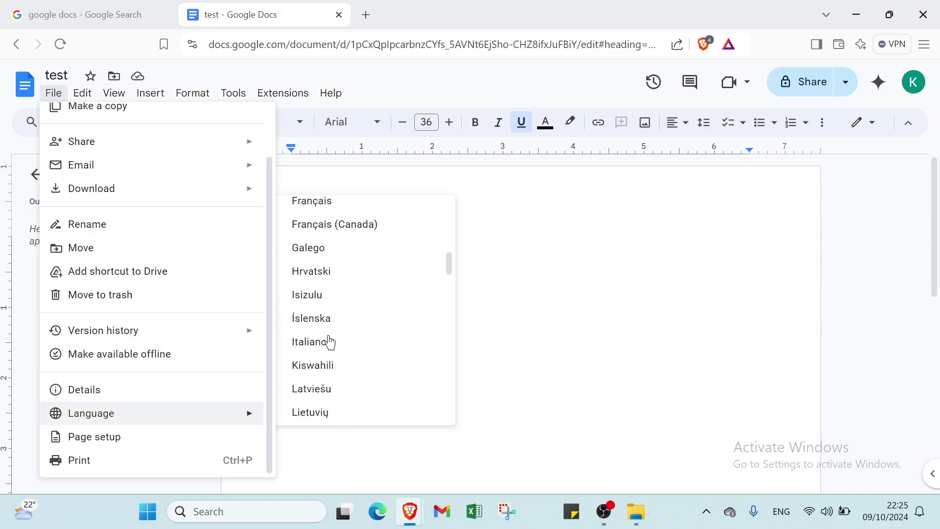
scroll(327, 344, down, 10)
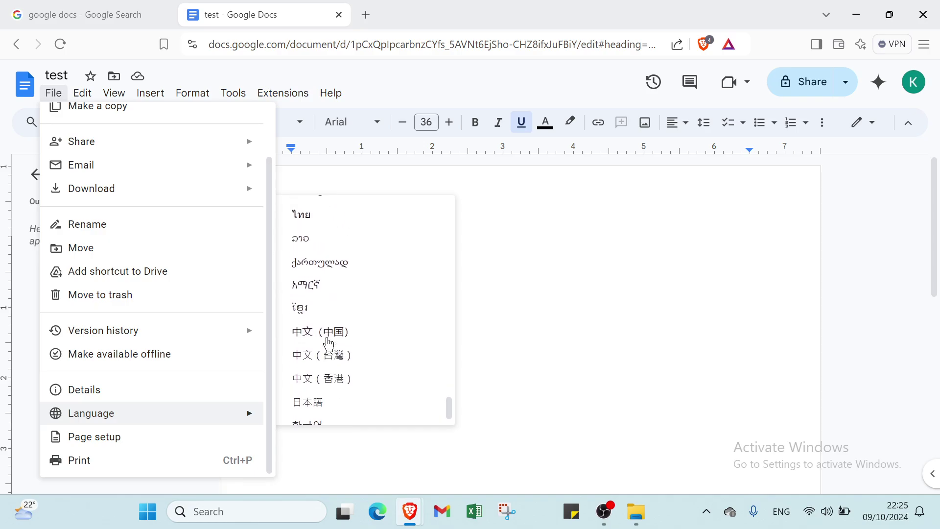
scroll(328, 344, up, 5)
scroll(327, 344, up, 15)
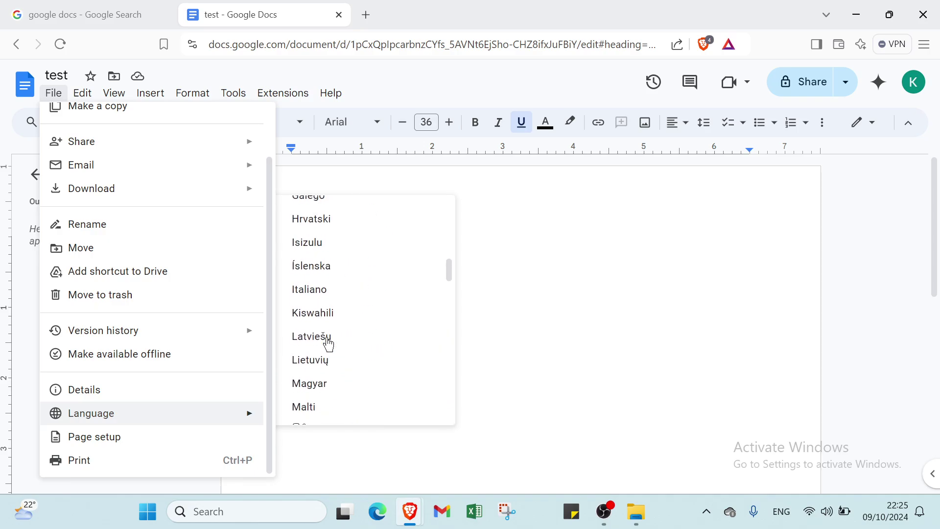
scroll(327, 344, down, 1)
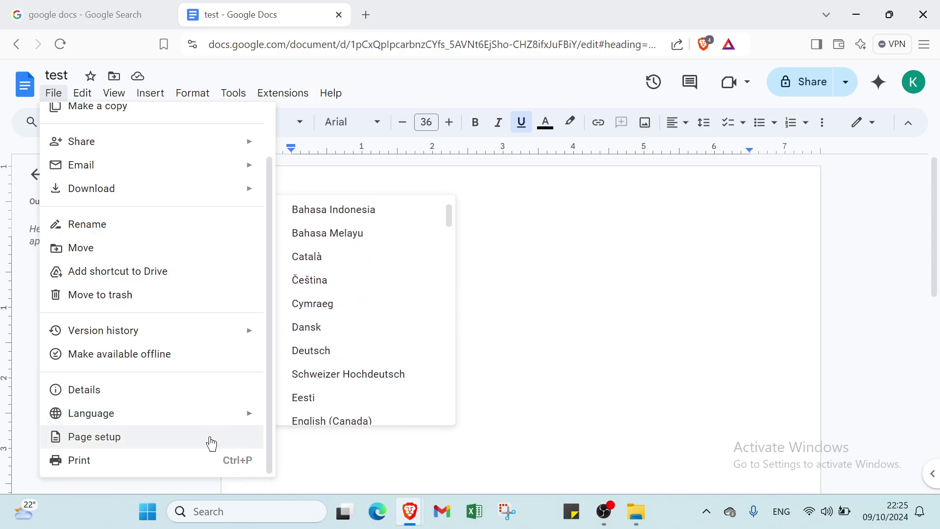
scroll(202, 465, up, 2)
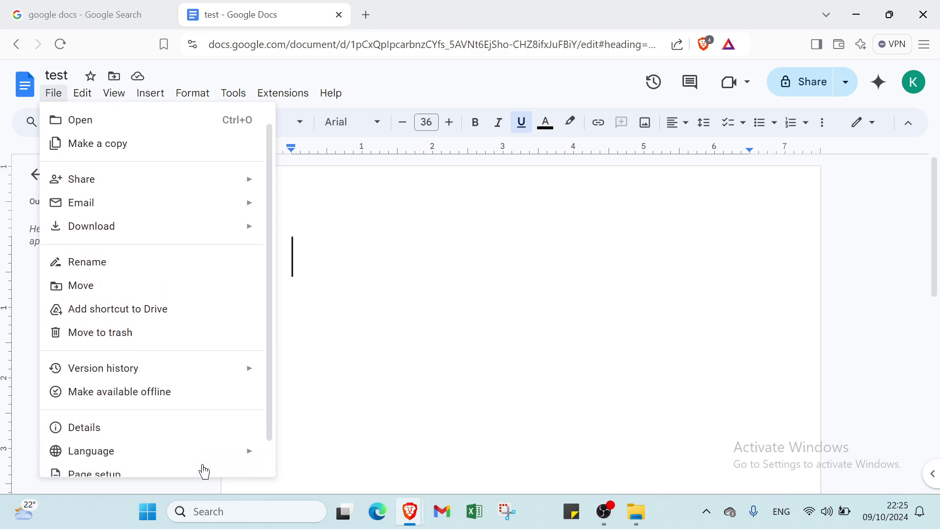
scroll(203, 465, down, 2)
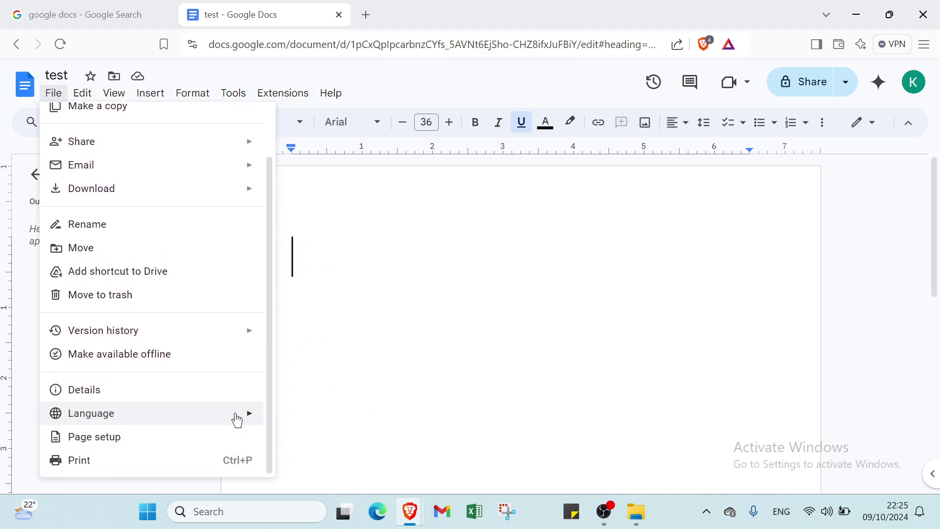
Review the commands offered for editing, viewing, inserting, formatting, tools, extensions and help
mouse_move(89, 87)
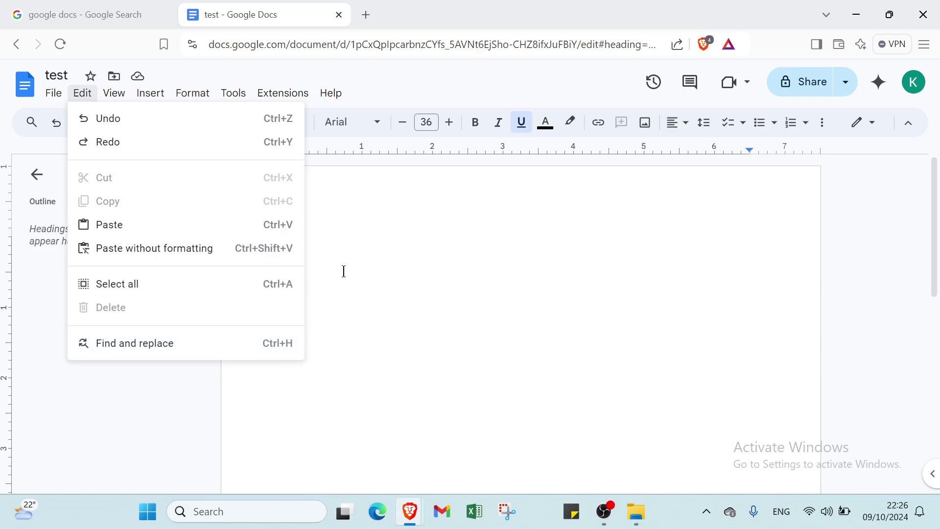
mouse_move(122, 101)
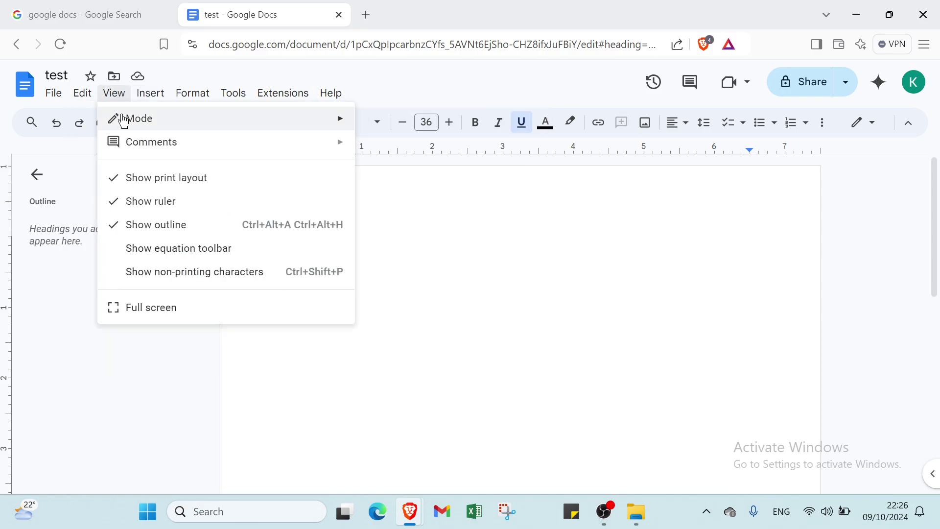
mouse_move(127, 124)
mouse_move(155, 102)
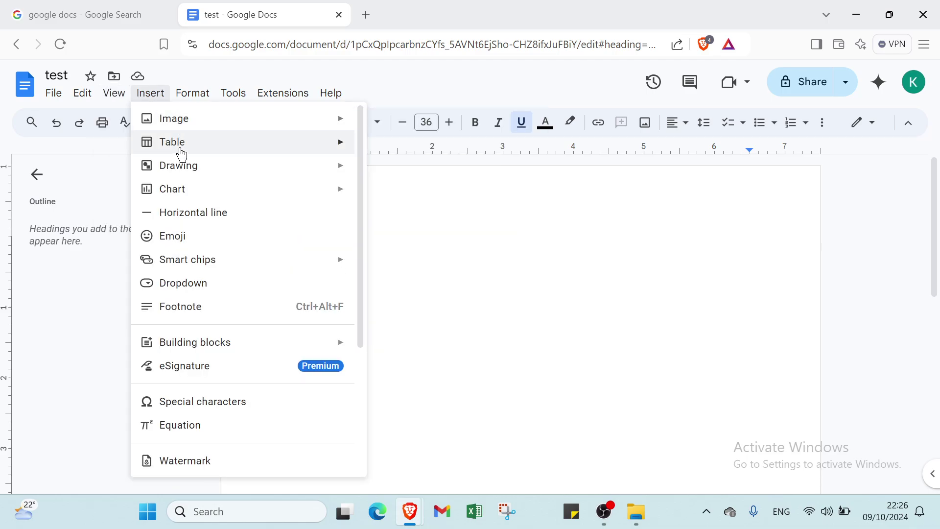
scroll(185, 213, down, 4)
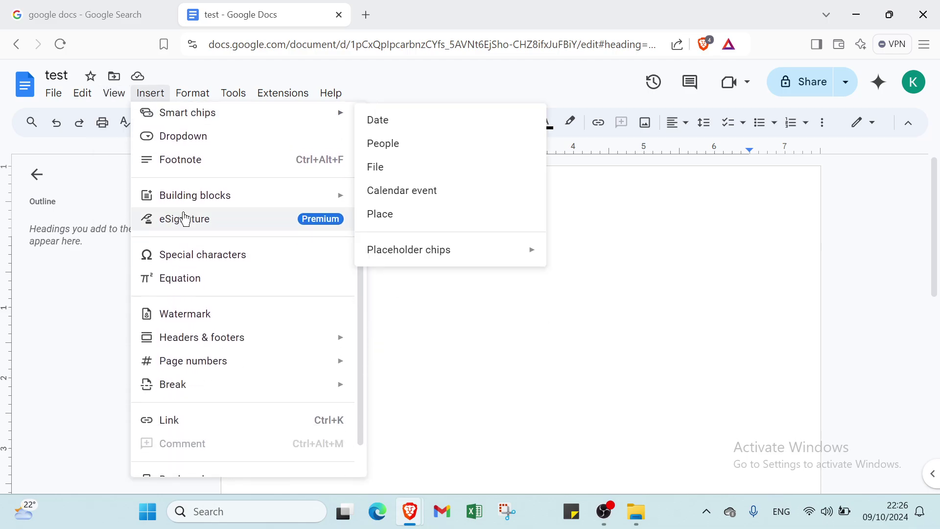
mouse_move(197, 99)
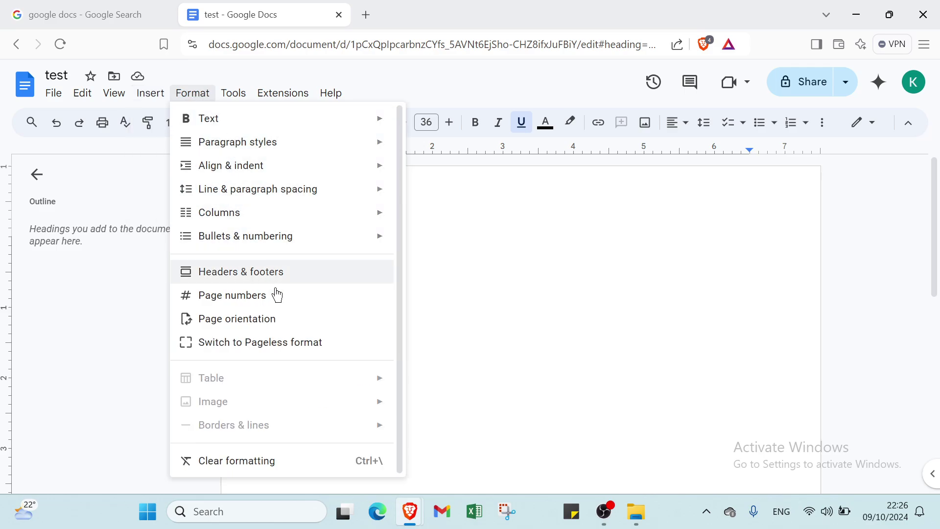
mouse_move(233, 94)
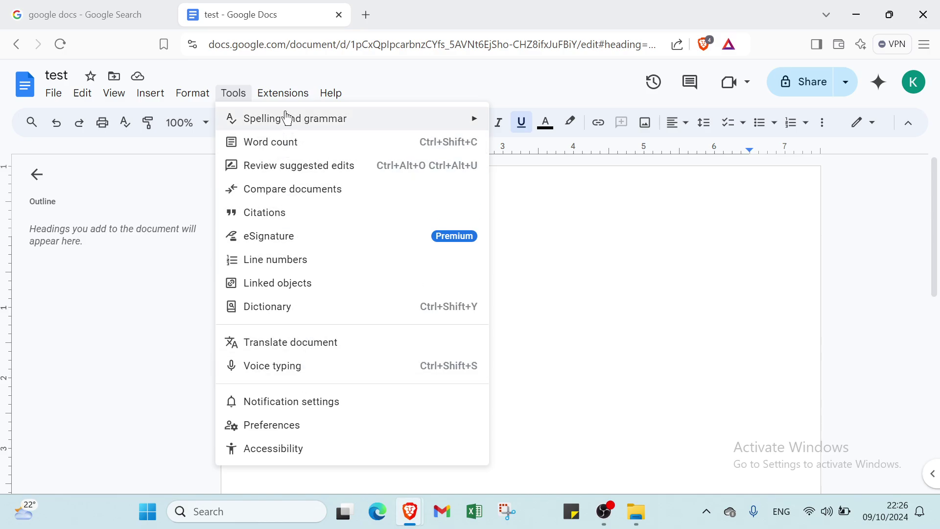
mouse_move(283, 96)
mouse_move(337, 99)
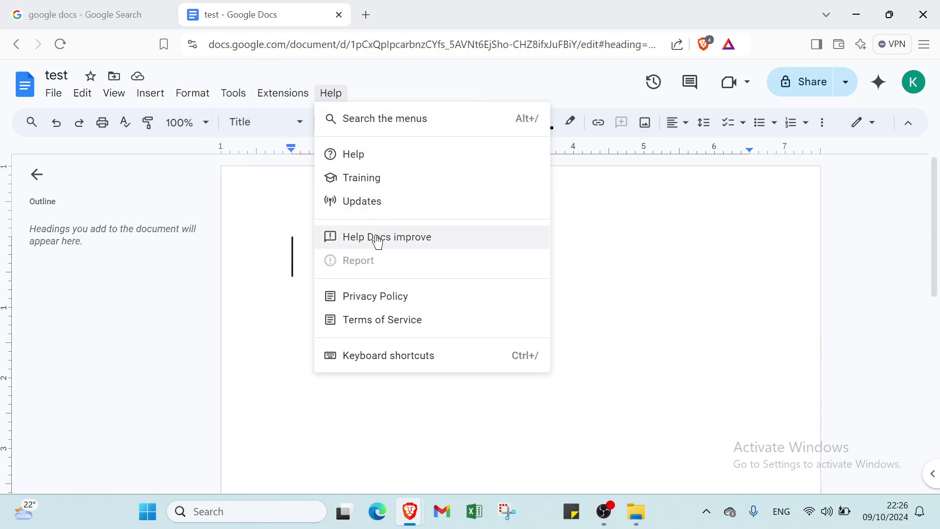
click(258, 211)
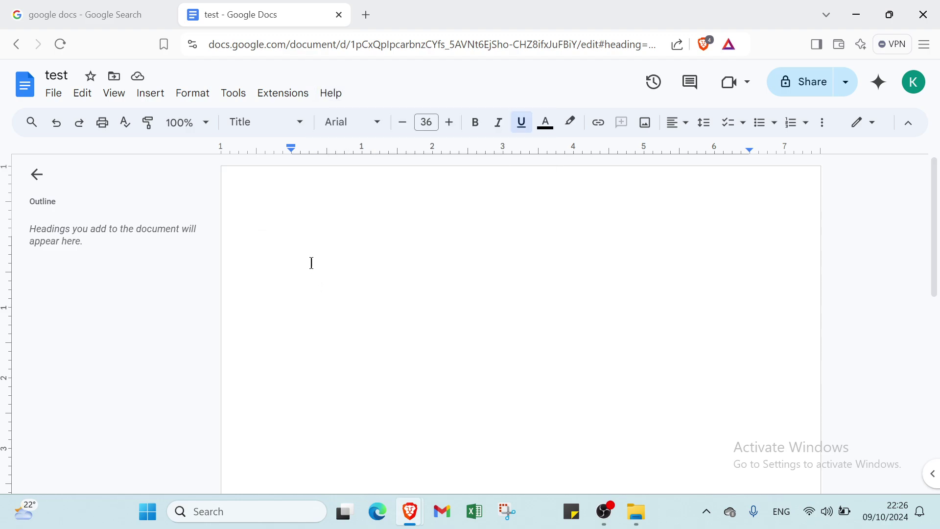
Format the empty first line with the Title style, font size 60 and bold
click(254, 126)
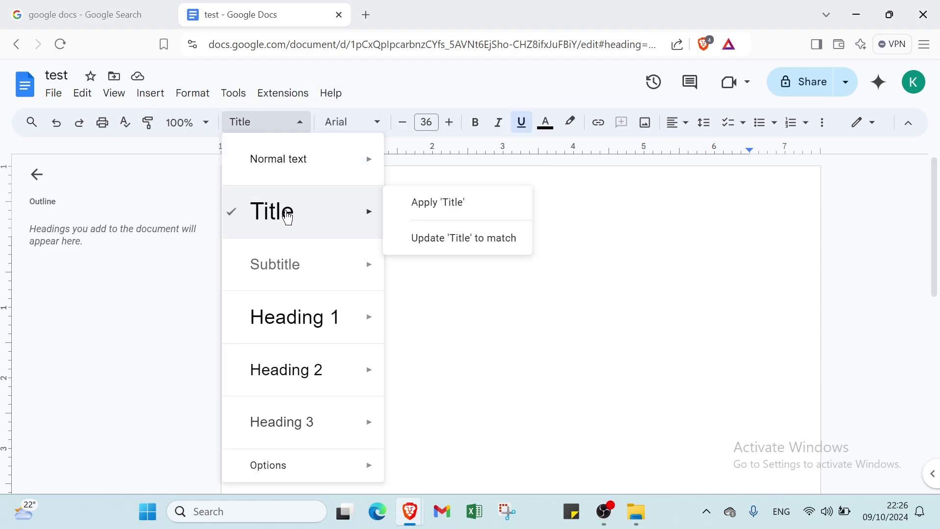
click(287, 218)
click(425, 123)
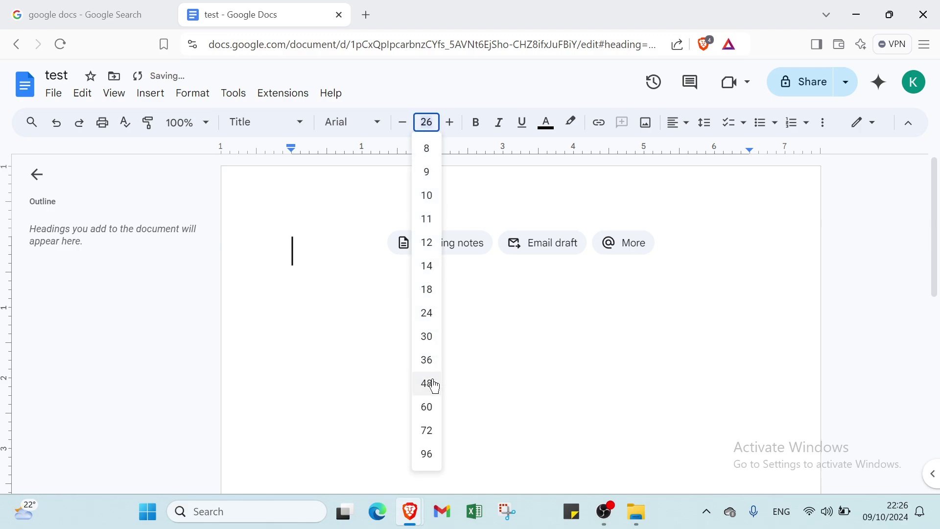
click(430, 410)
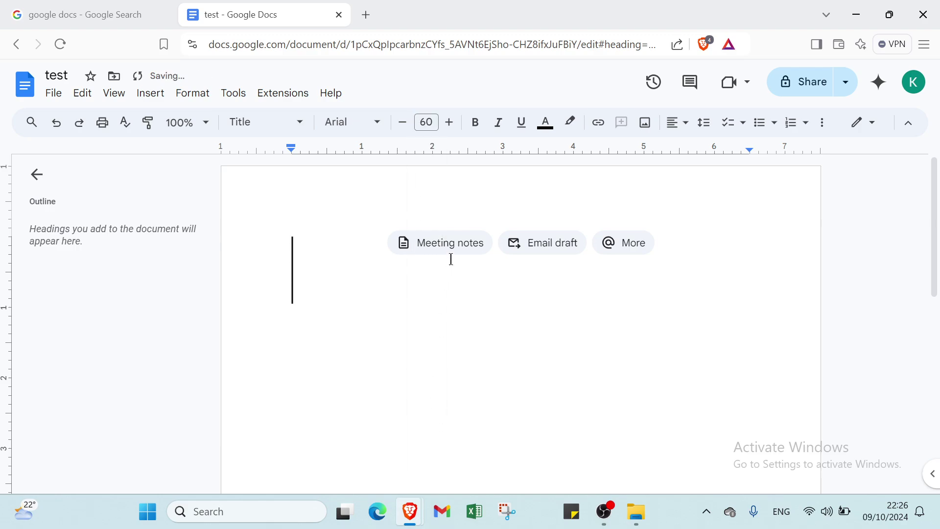
click(474, 130)
Enter the title "Google docs" and start a new line below it
text(g)
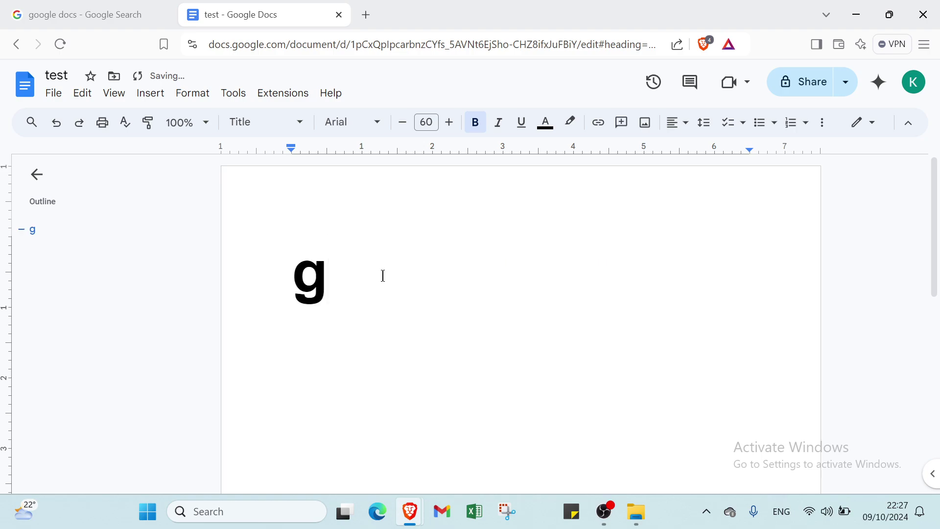
text(oogle d)
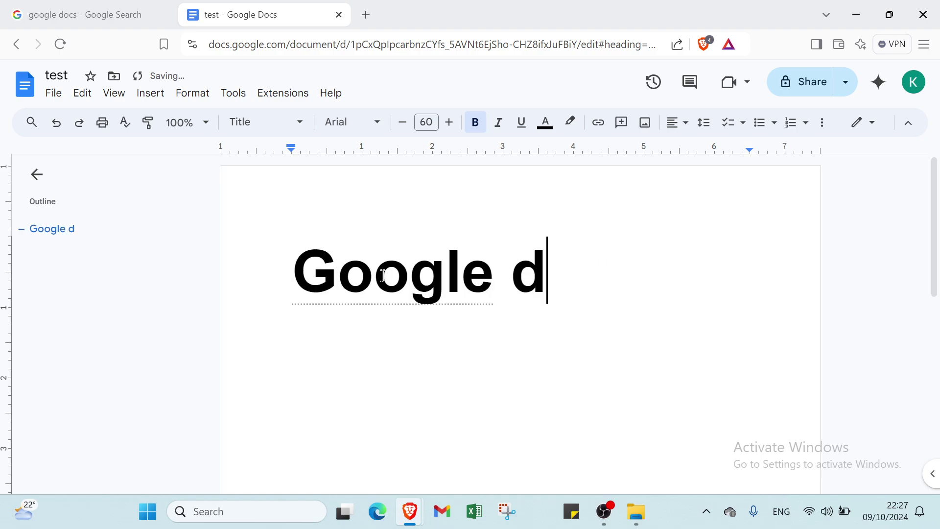
text(ocs)
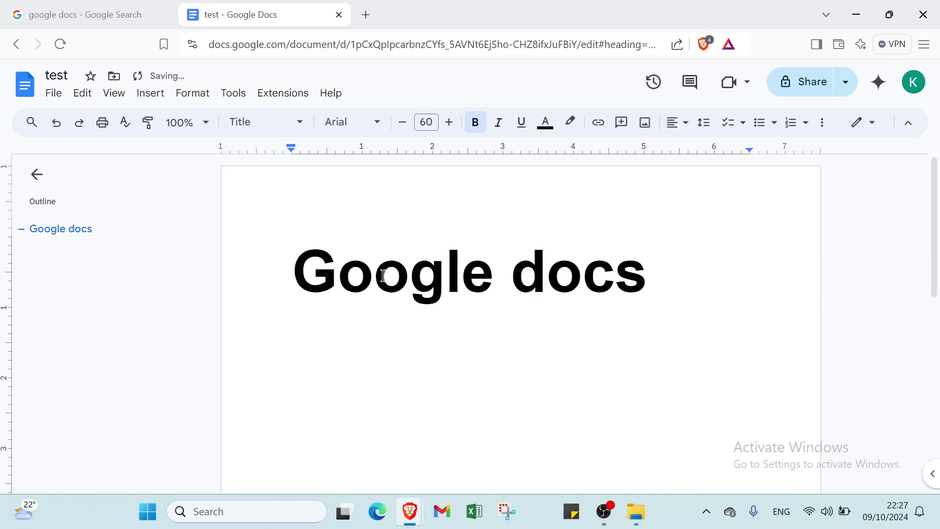
key(Return)
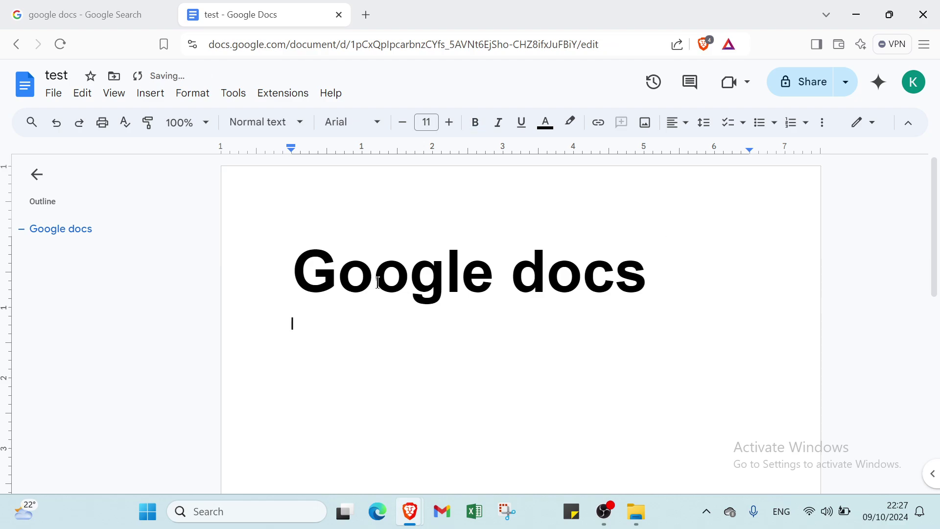
Format the line below the title as an underlined Subtitle in size 48 and make it a numbered list item
click(267, 129)
mouse_move(296, 266)
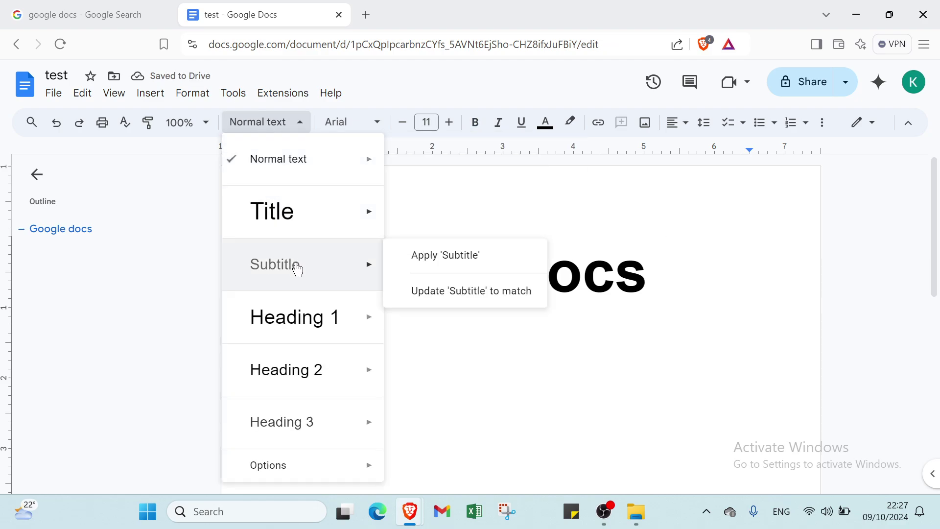
click(290, 262)
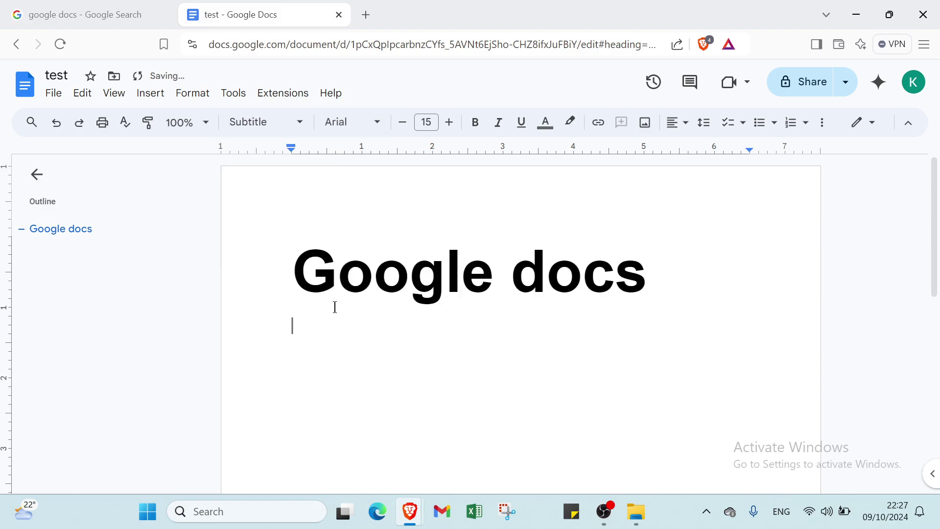
click(426, 122)
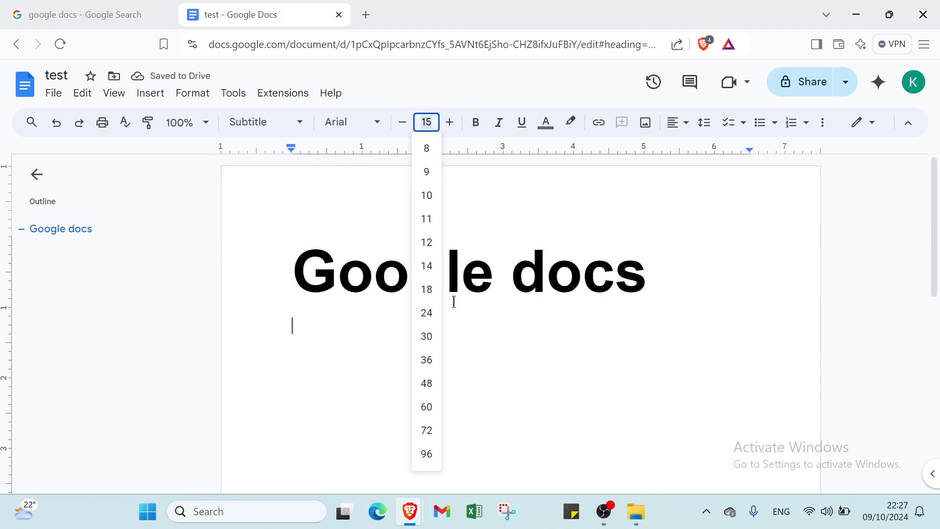
click(436, 387)
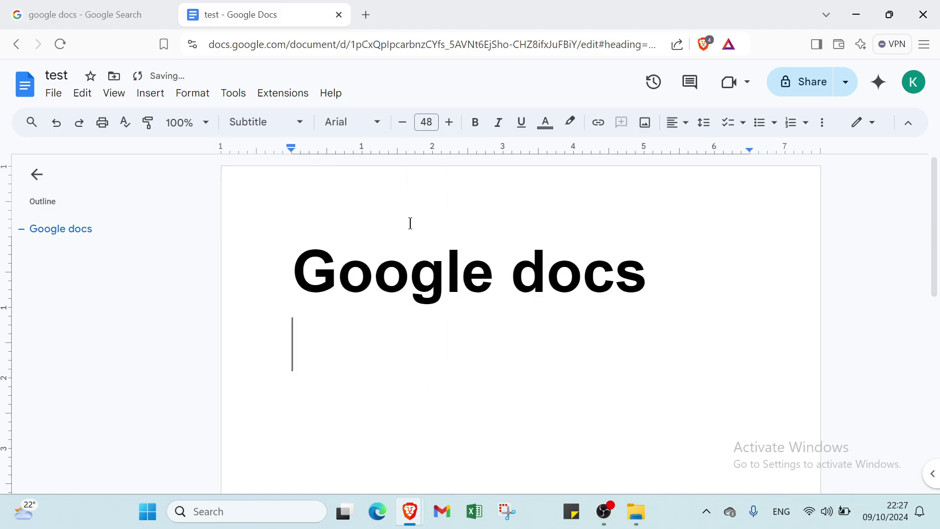
click(521, 122)
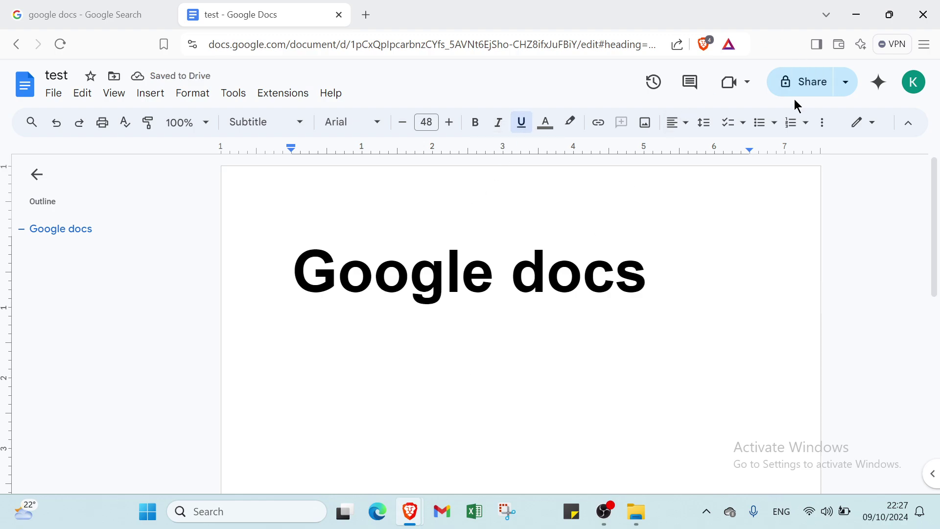
click(786, 123)
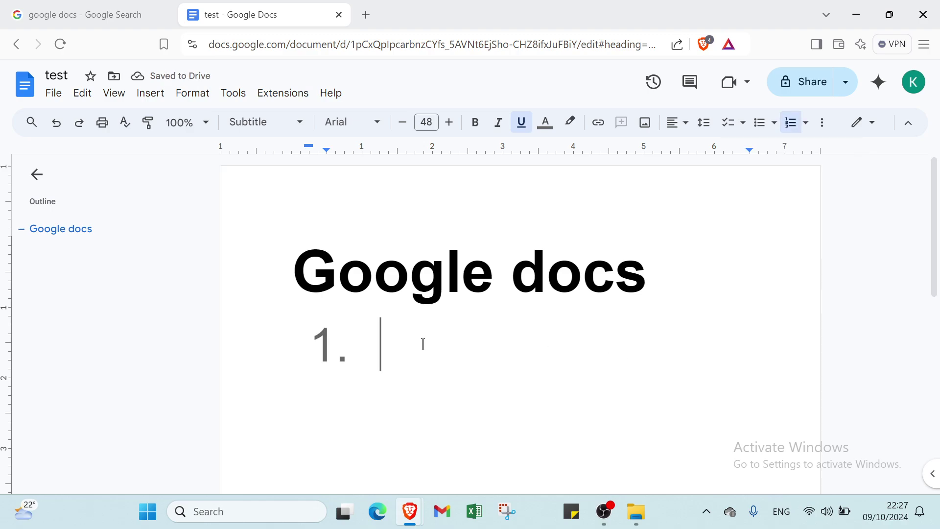
Write "How to start with it" as the first list item and start the second item
text(how )
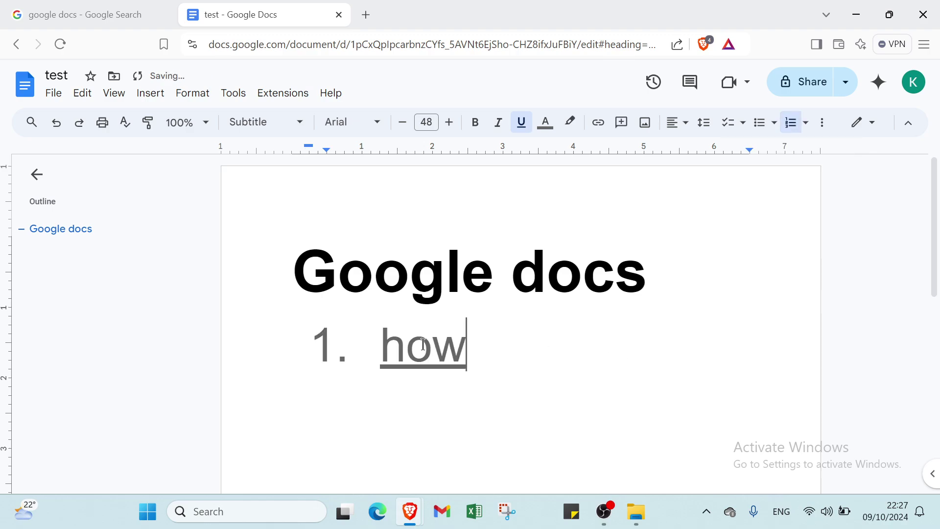
text(to)
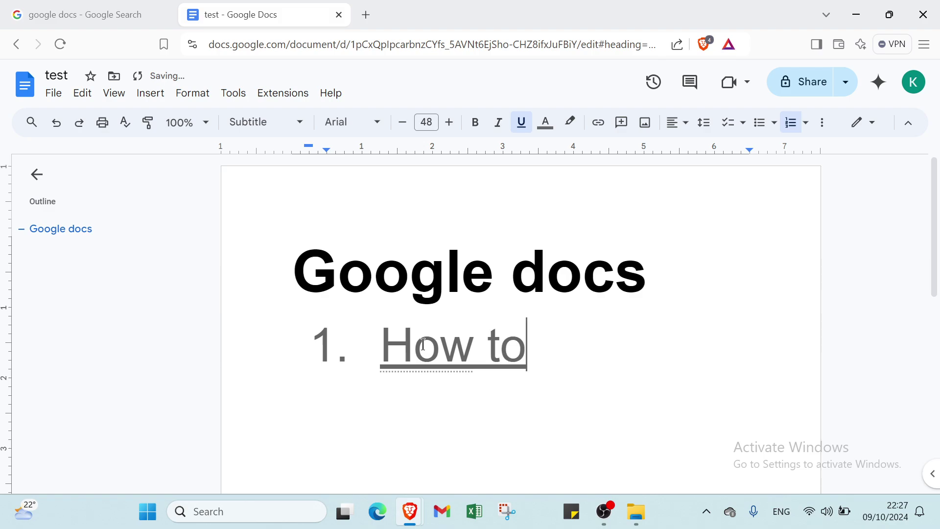
text( satart)
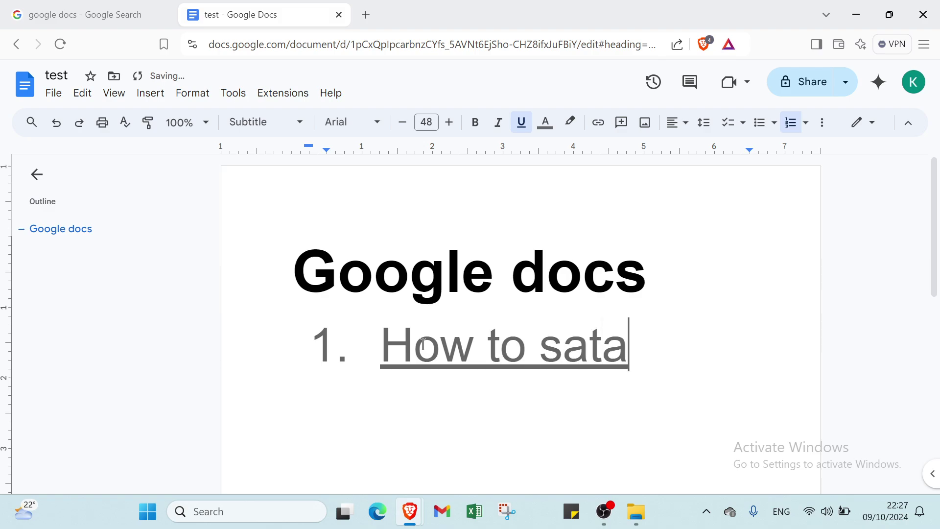
key(BackSpace)
key(BackSpace)
key(BackSpace)
key(BackSpace)
key(BackSpace)
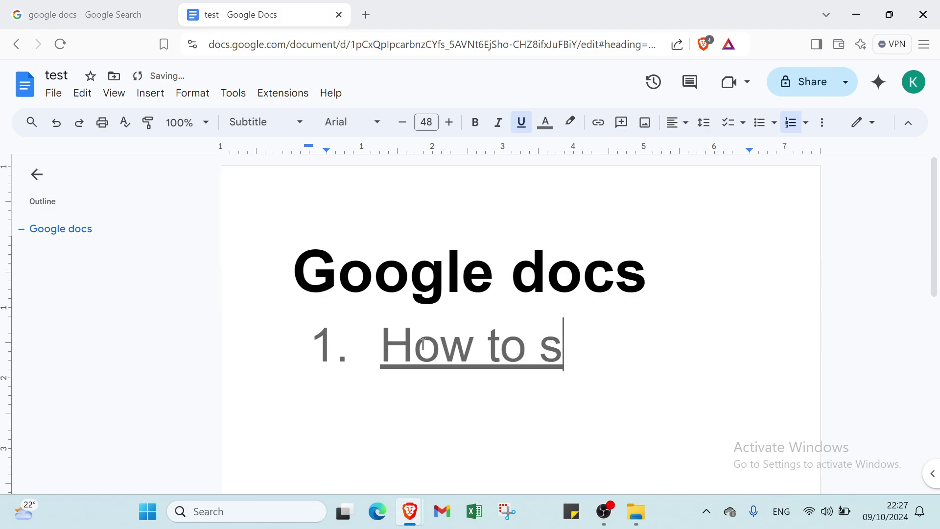
text(tart )
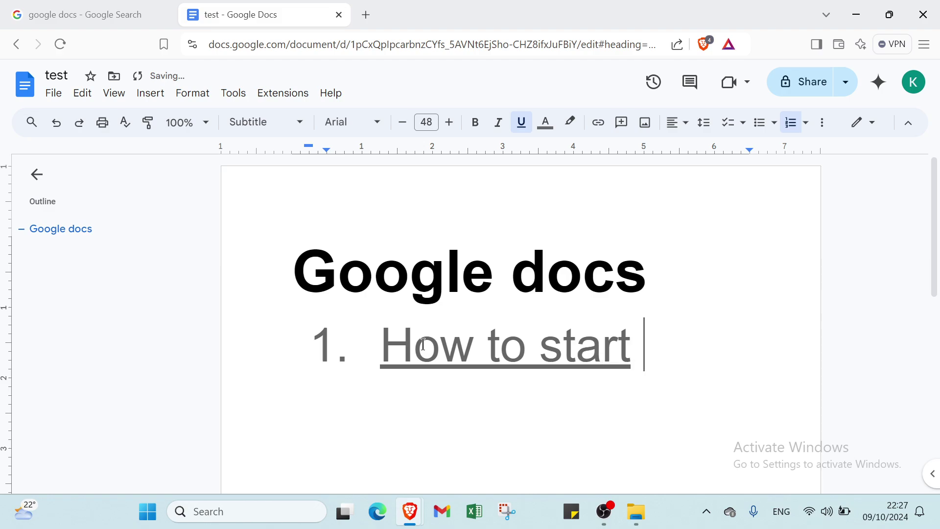
text(wit)
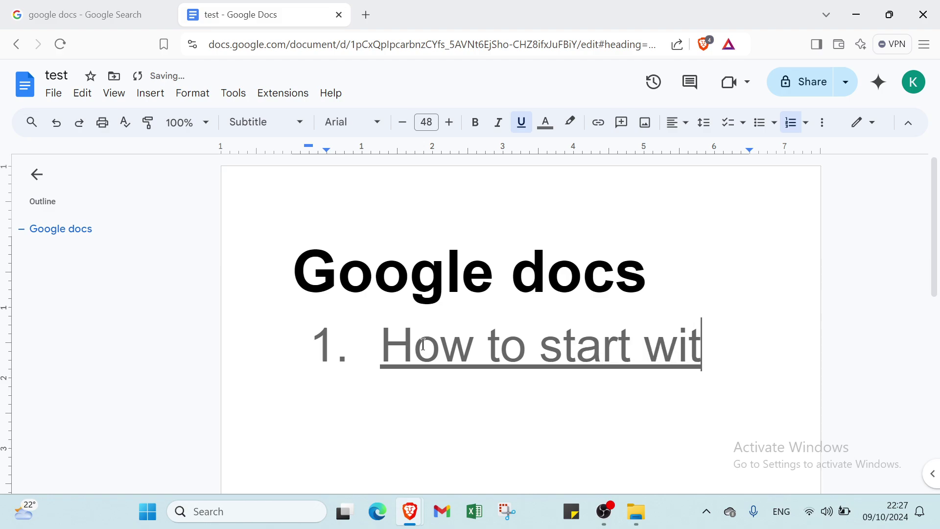
text(h it)
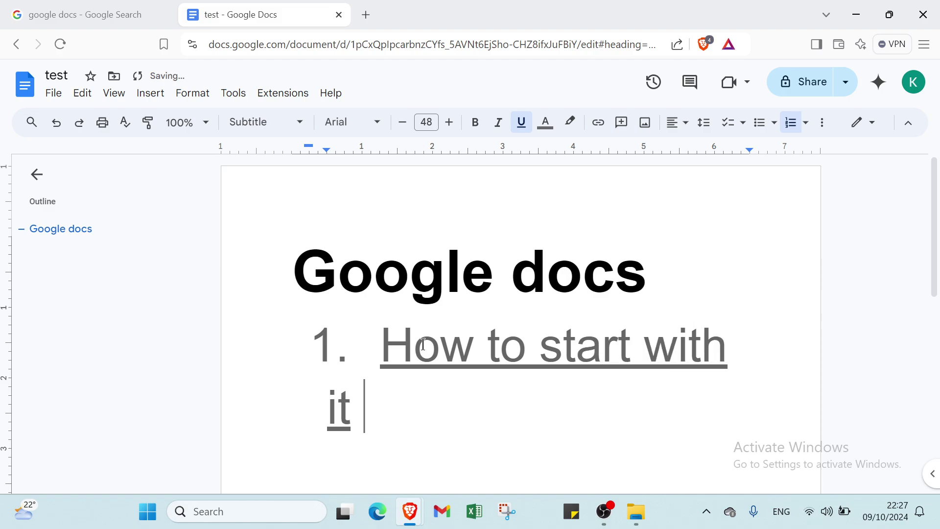
key(Return)
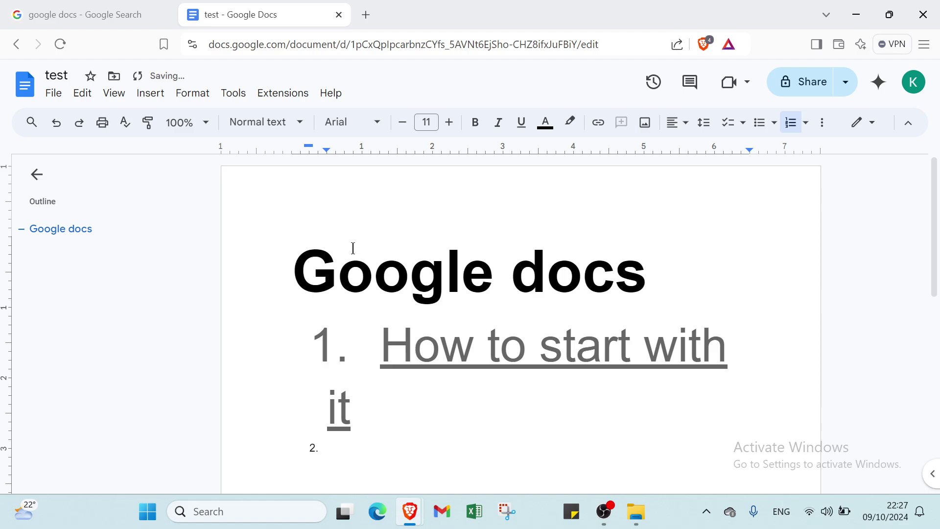
Format the empty second list item as an underlined Subtitle in Comfortaa, size 48
click(284, 123)
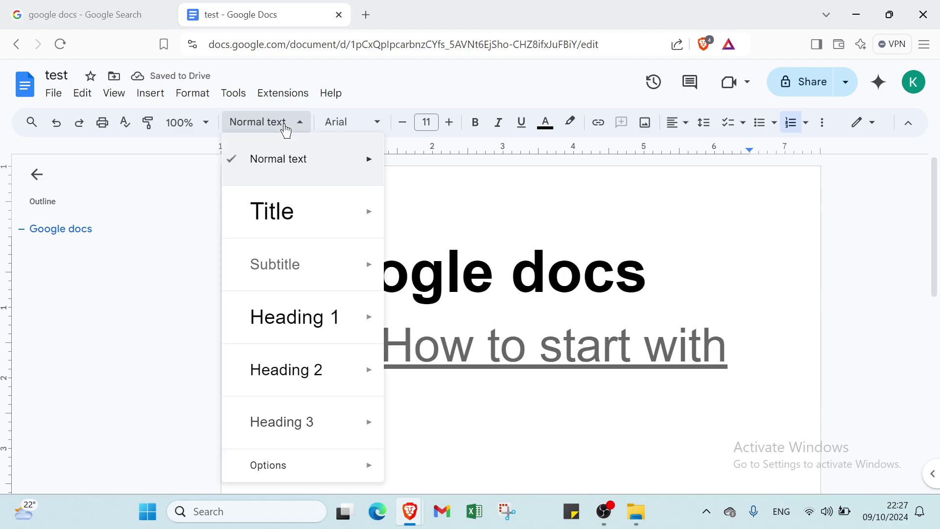
click(291, 267)
click(352, 123)
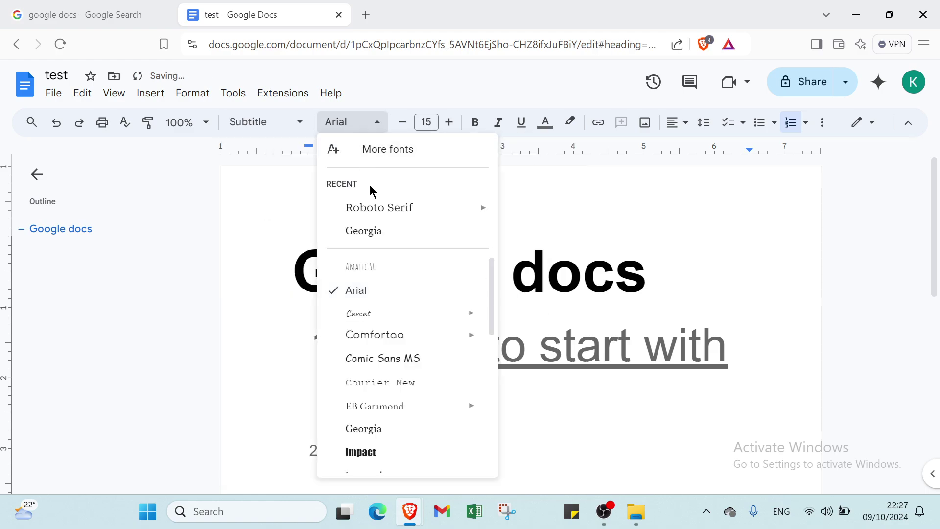
click(370, 336)
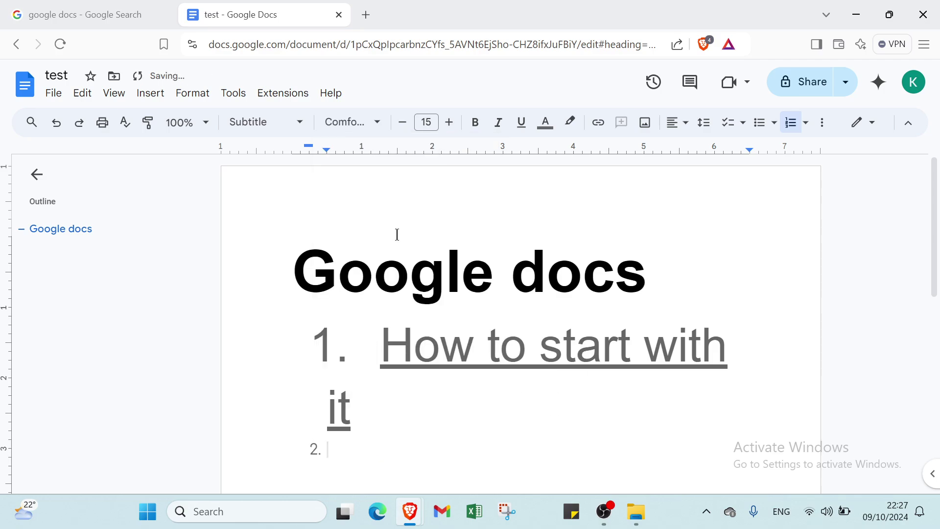
click(427, 122)
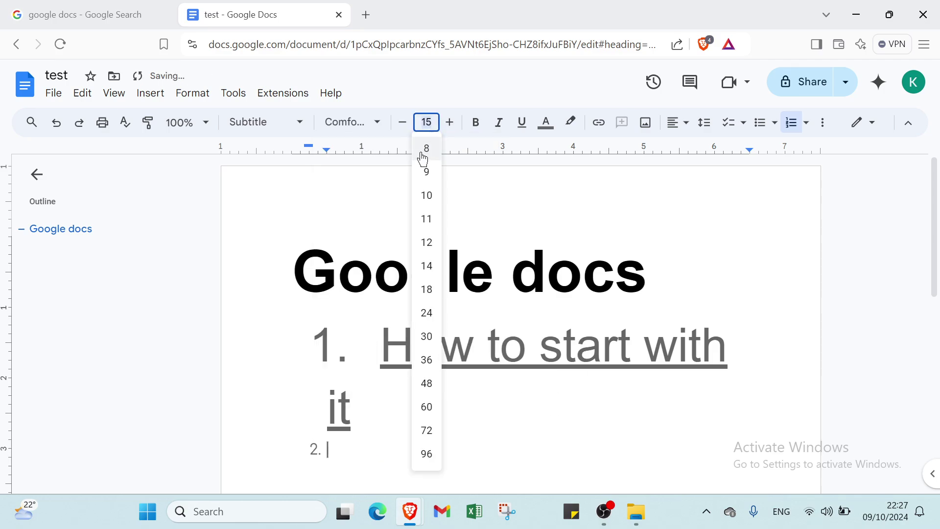
click(427, 383)
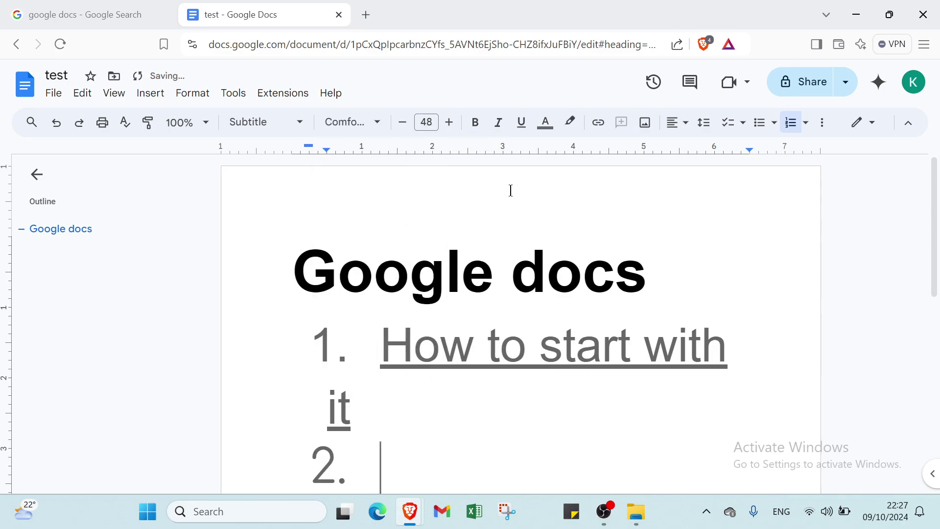
click(523, 126)
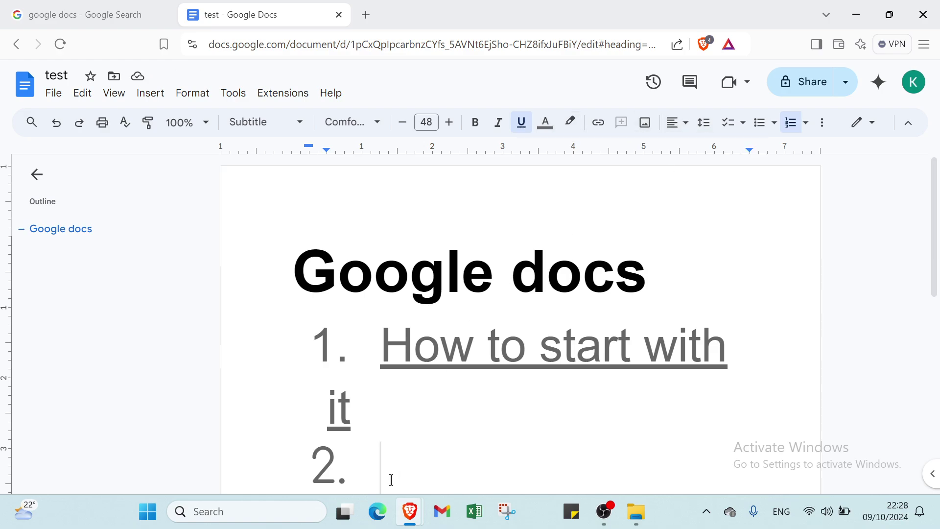
Write "Get started" as the second item of the numbered list
text(get )
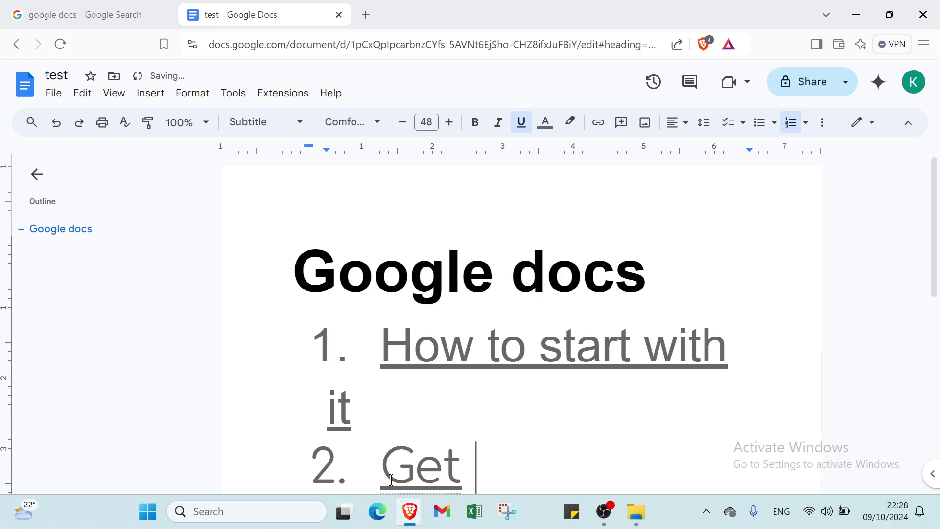
text(start)
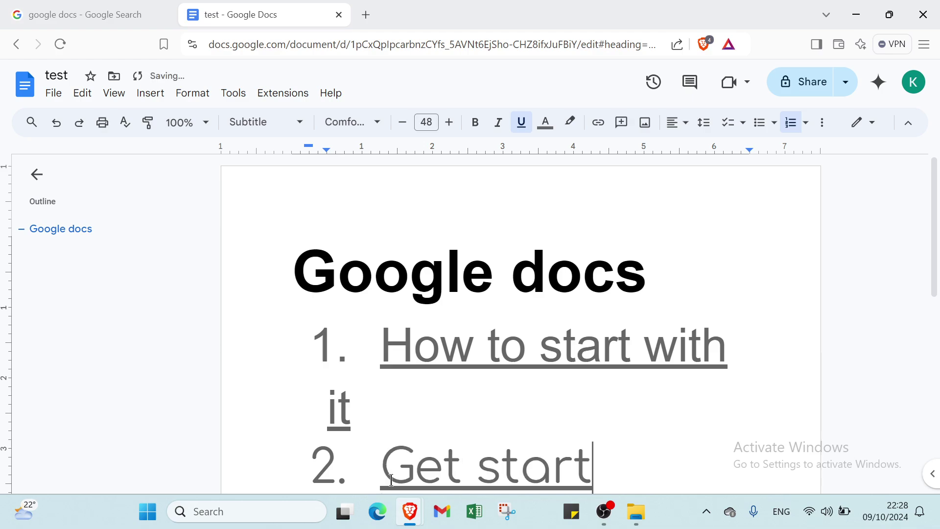
text(ed)
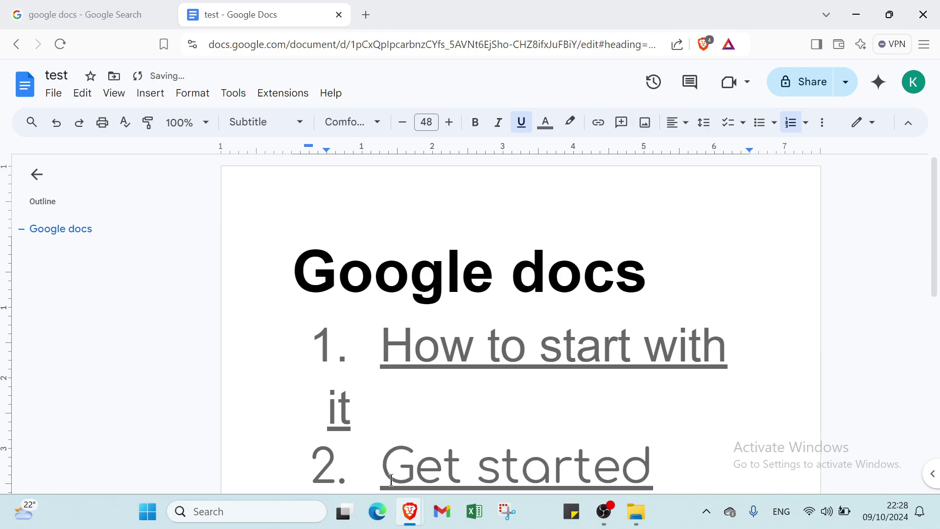
scroll(533, 439, down, 4)
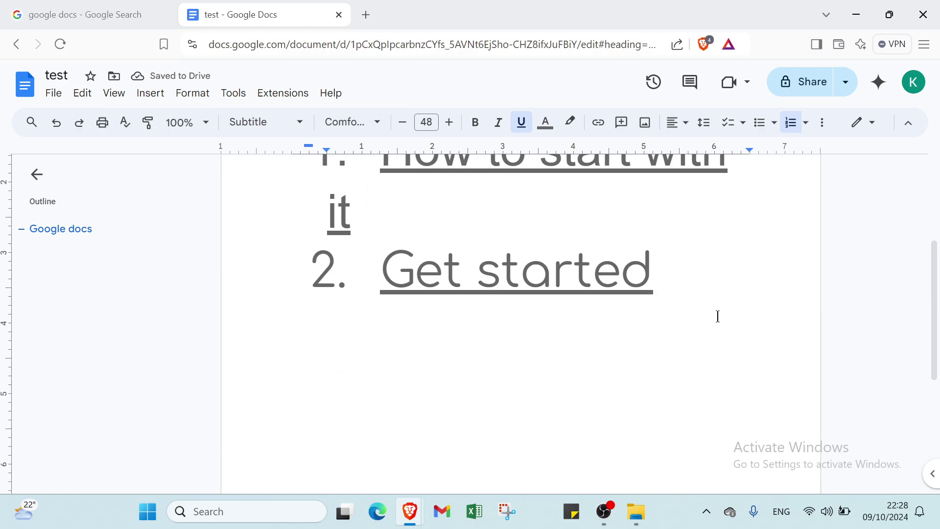
key(Return)
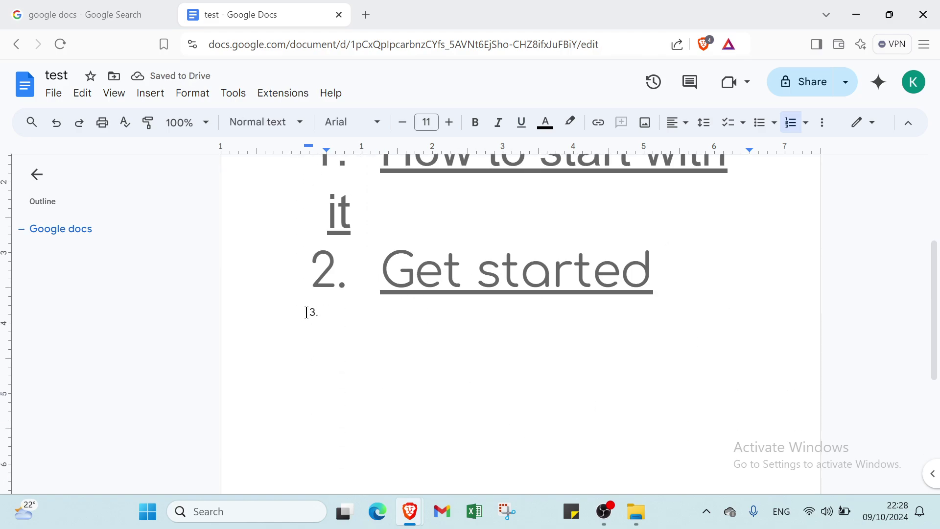
key(BackSpace)
key(BackSpace)
key(BackSpace)
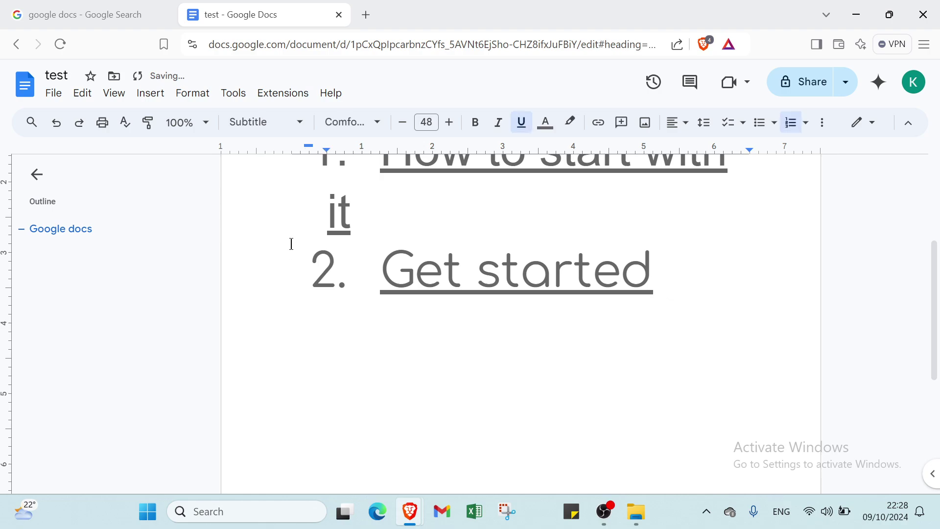
Look through the available paragraph styles, from Normal text to Heading 3, and the options for default styles
scroll(292, 244, up, 4)
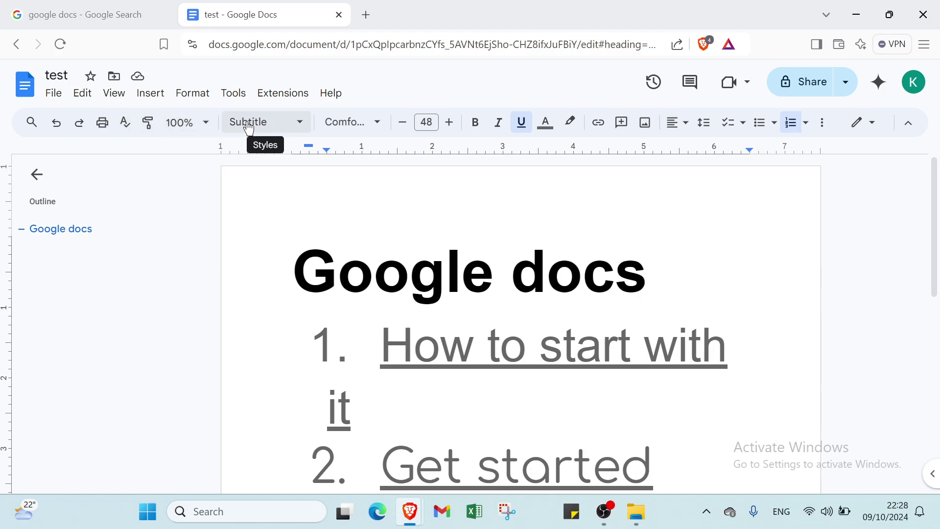
click(302, 128)
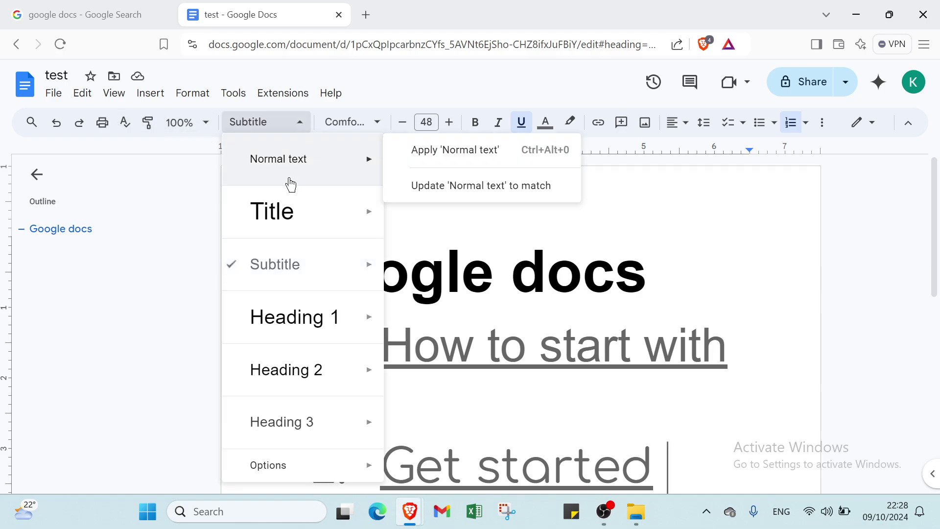
mouse_move(290, 235)
mouse_move(290, 321)
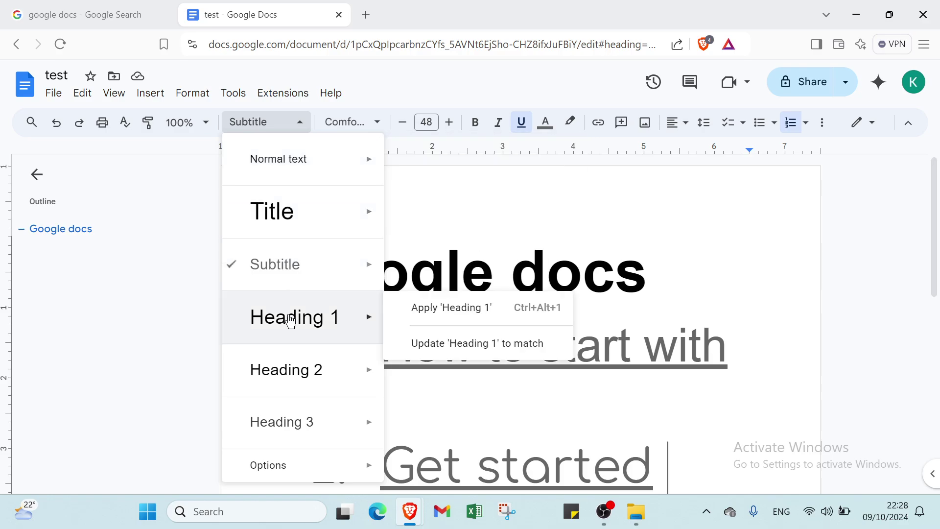
mouse_move(307, 435)
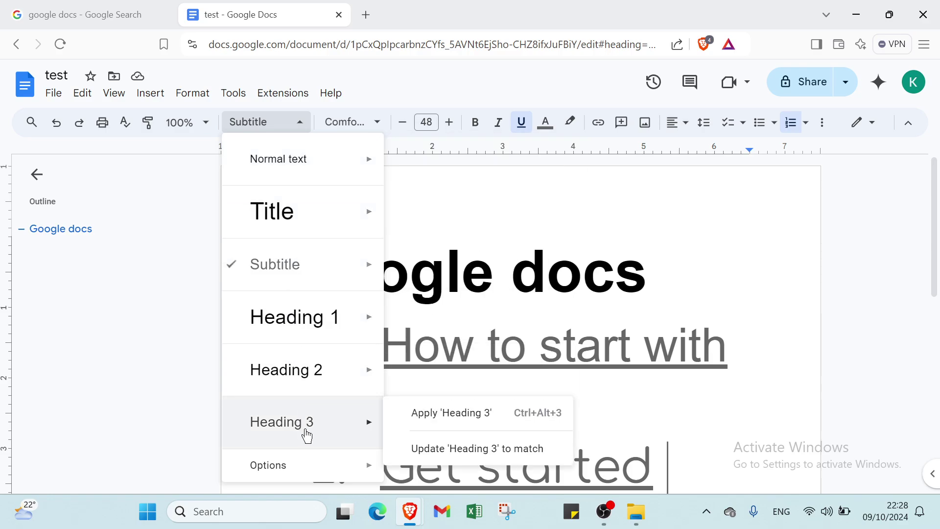
mouse_move(293, 466)
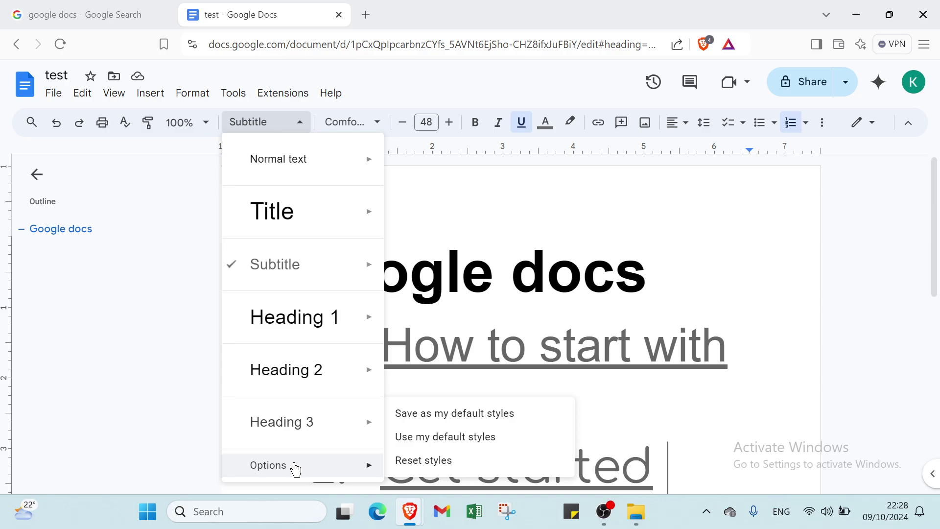
click(447, 195)
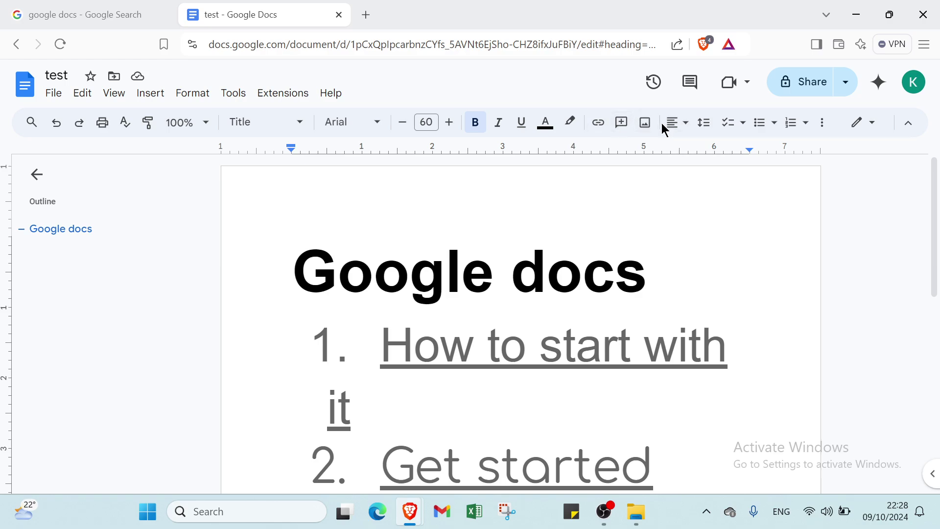
Turn the "Google docs" title into a checklist item and tick its checkbox
click(732, 127)
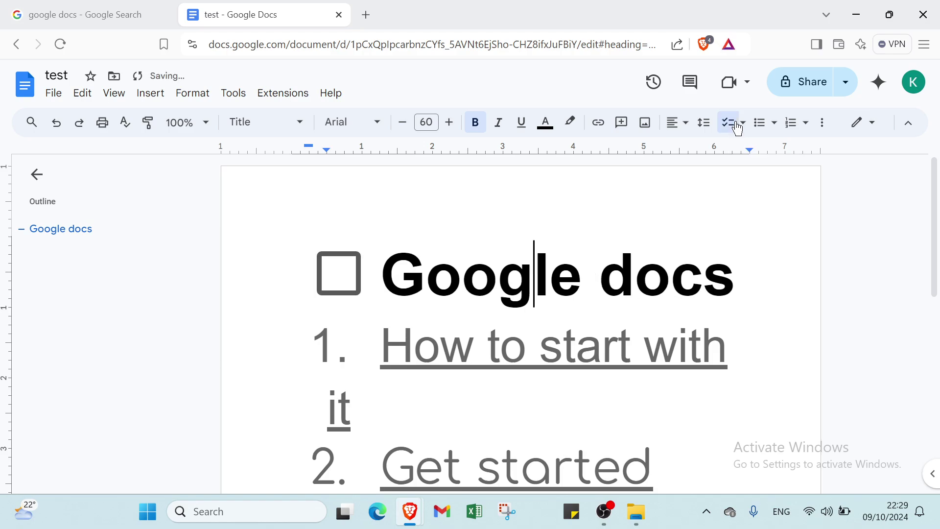
click(348, 285)
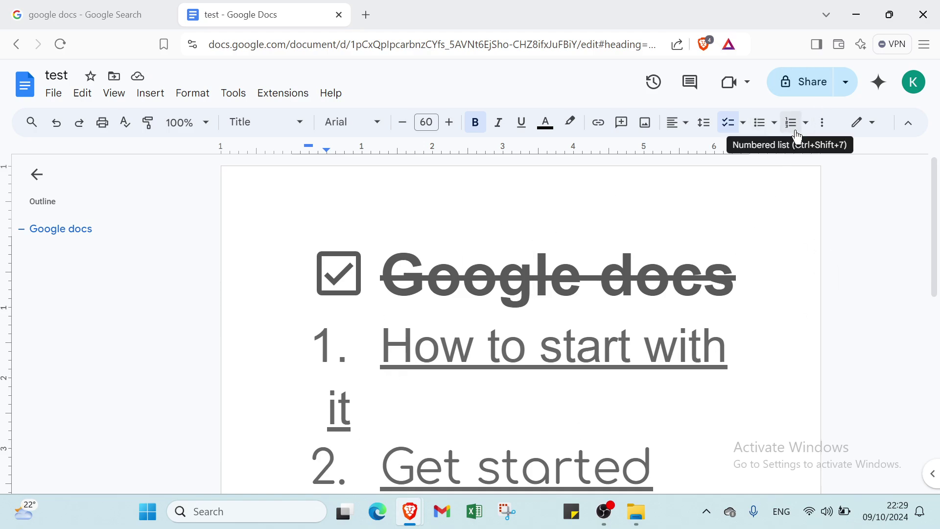
click(822, 123)
click(821, 123)
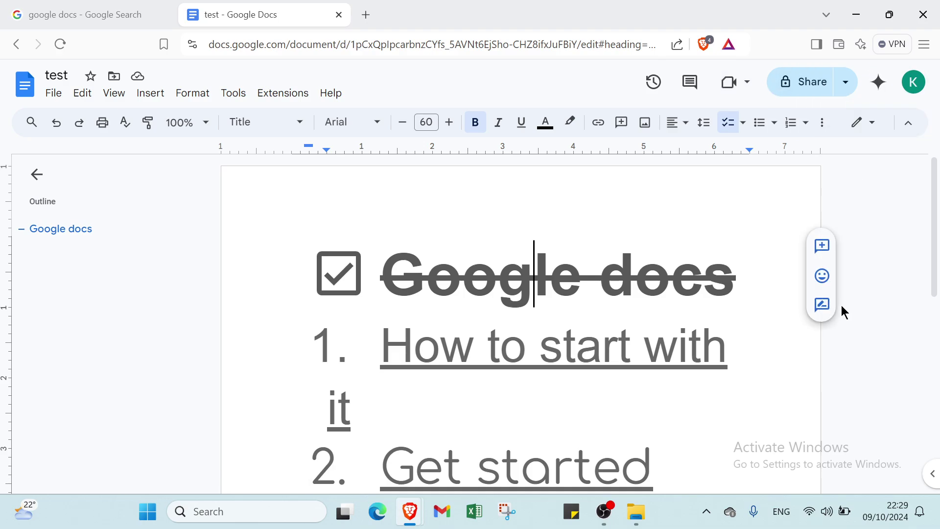
Open the emoji reaction picker for the title line, browse its emojis and close it without choosing one
click(819, 248)
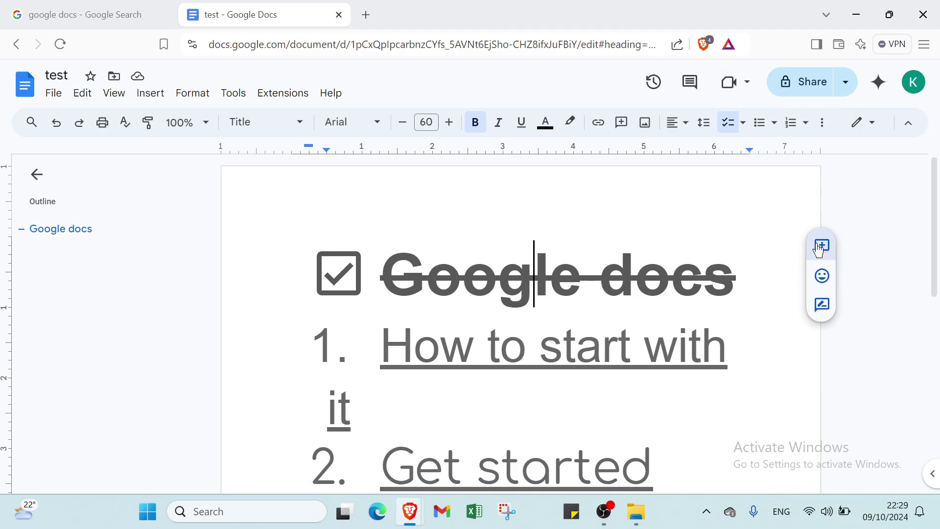
click(816, 272)
click(816, 275)
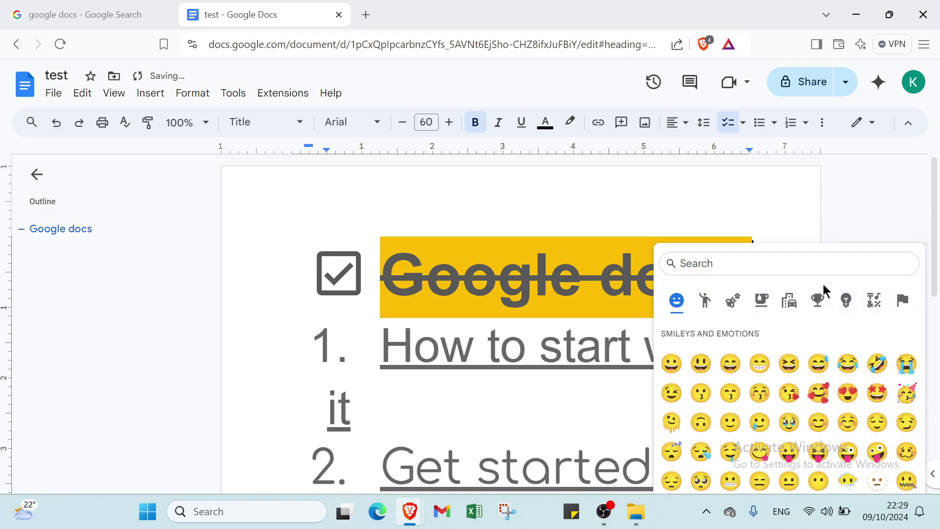
scroll(783, 367, down, 5)
scroll(773, 370, down, 5)
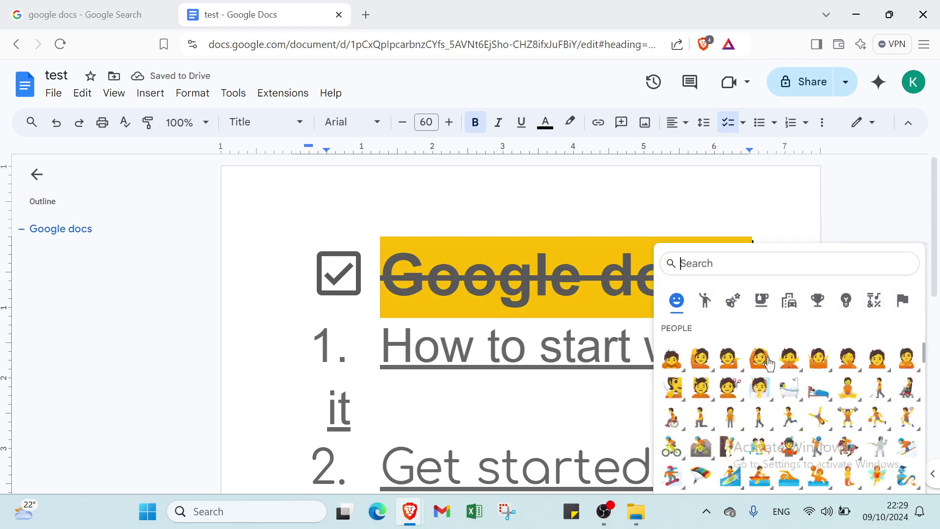
key(Escape)
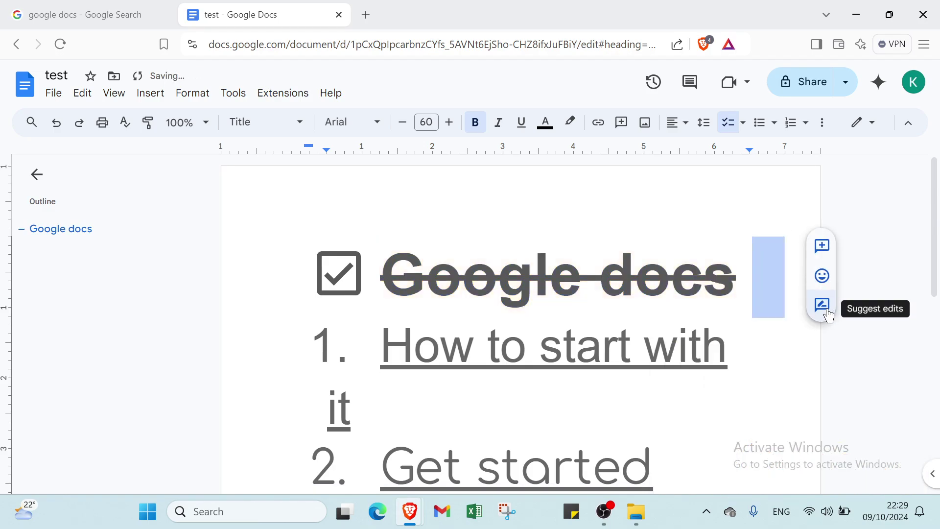
Undo the edits one after another, from the title's checklist formatting back to an empty document
scroll(560, 449, down, 5)
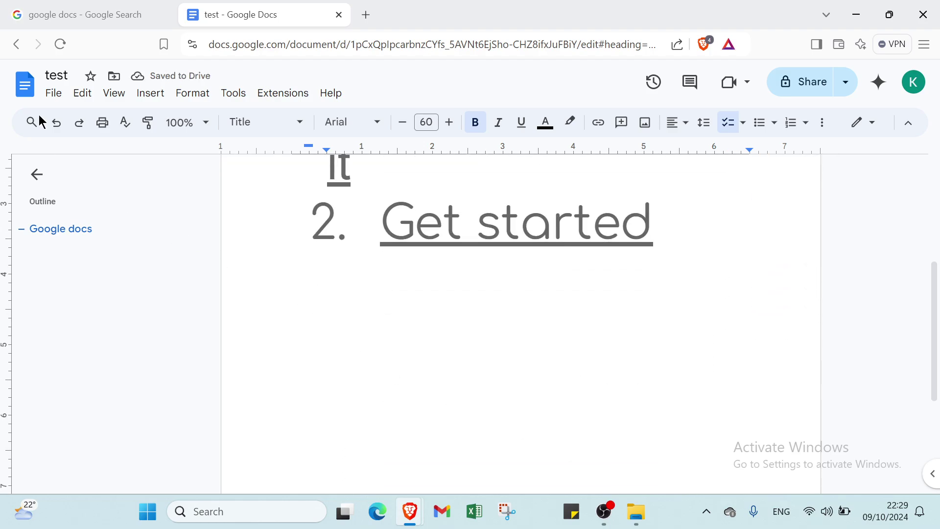
click(56, 131)
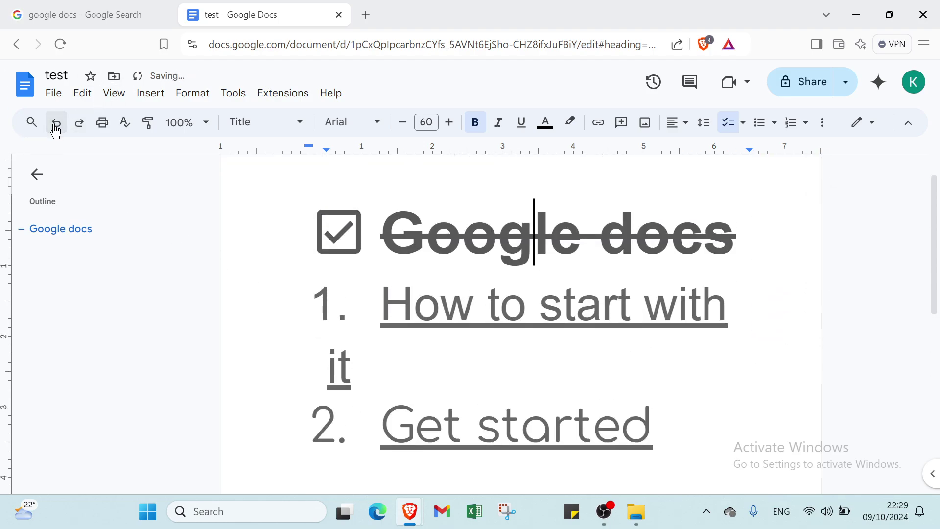
click(55, 131)
click(55, 131)
click(56, 131)
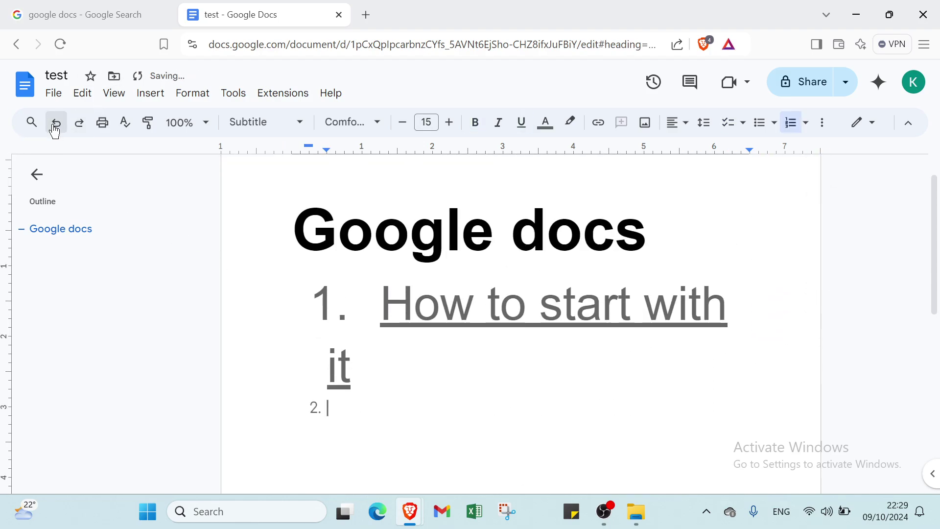
click(55, 132)
click(55, 131)
click(55, 131)
click(55, 131)
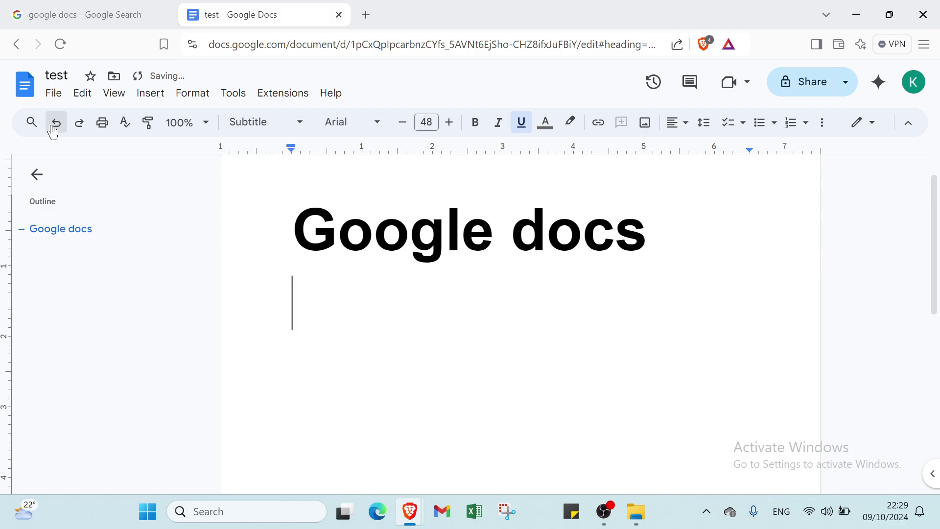
click(55, 131)
click(52, 131)
click(54, 131)
click(54, 132)
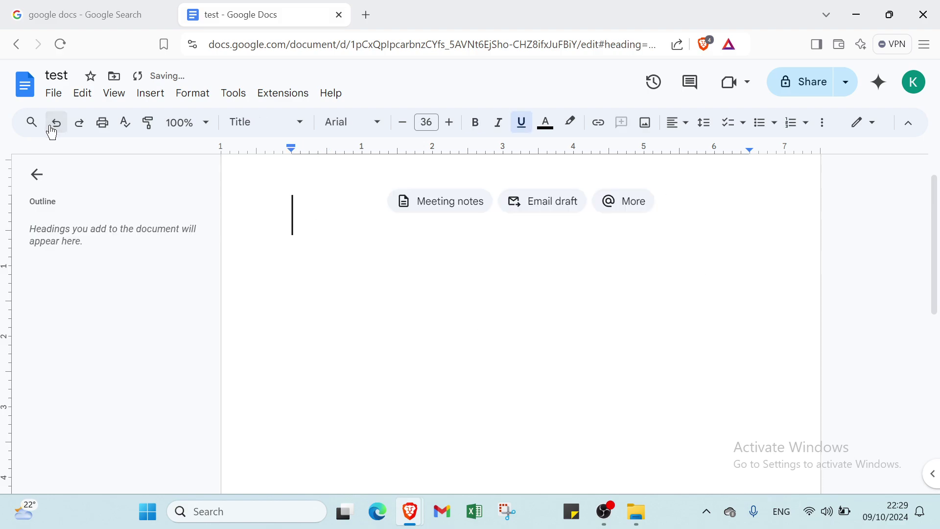